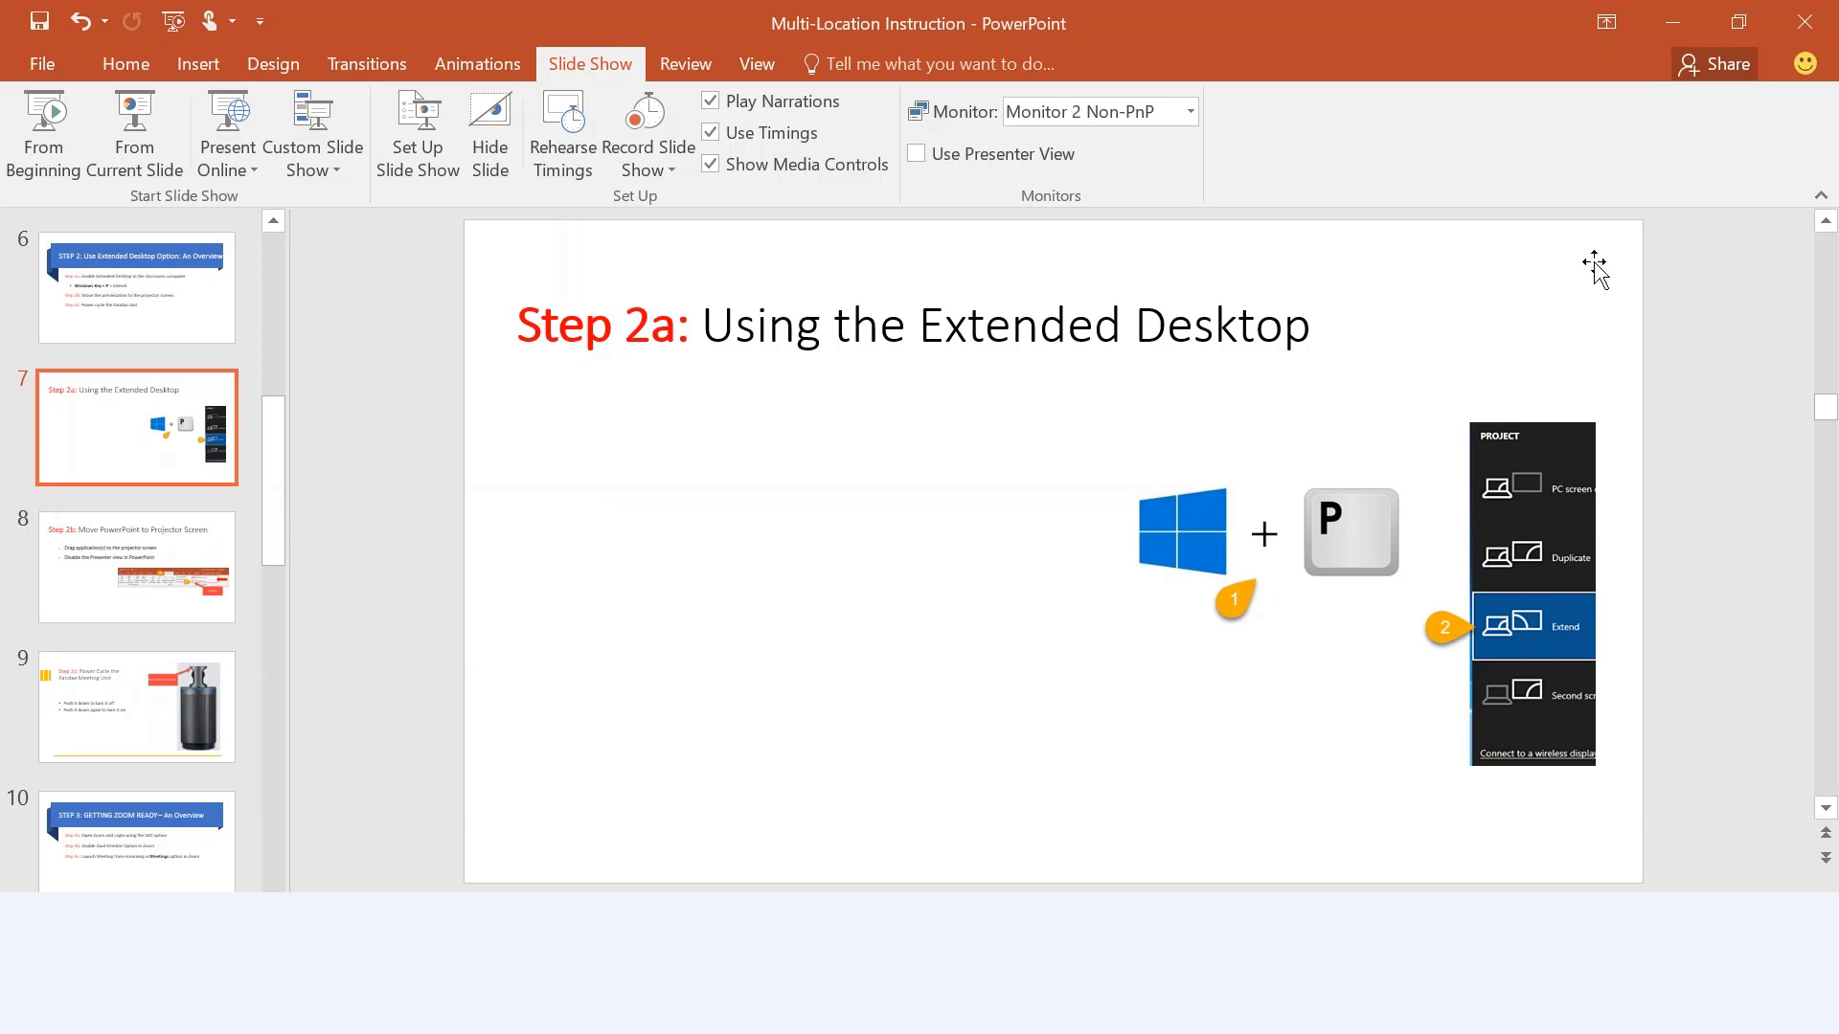
Restore PowerPoint from full screen and drag its window right, then back to the desktop centre.
double_click(1324, 27)
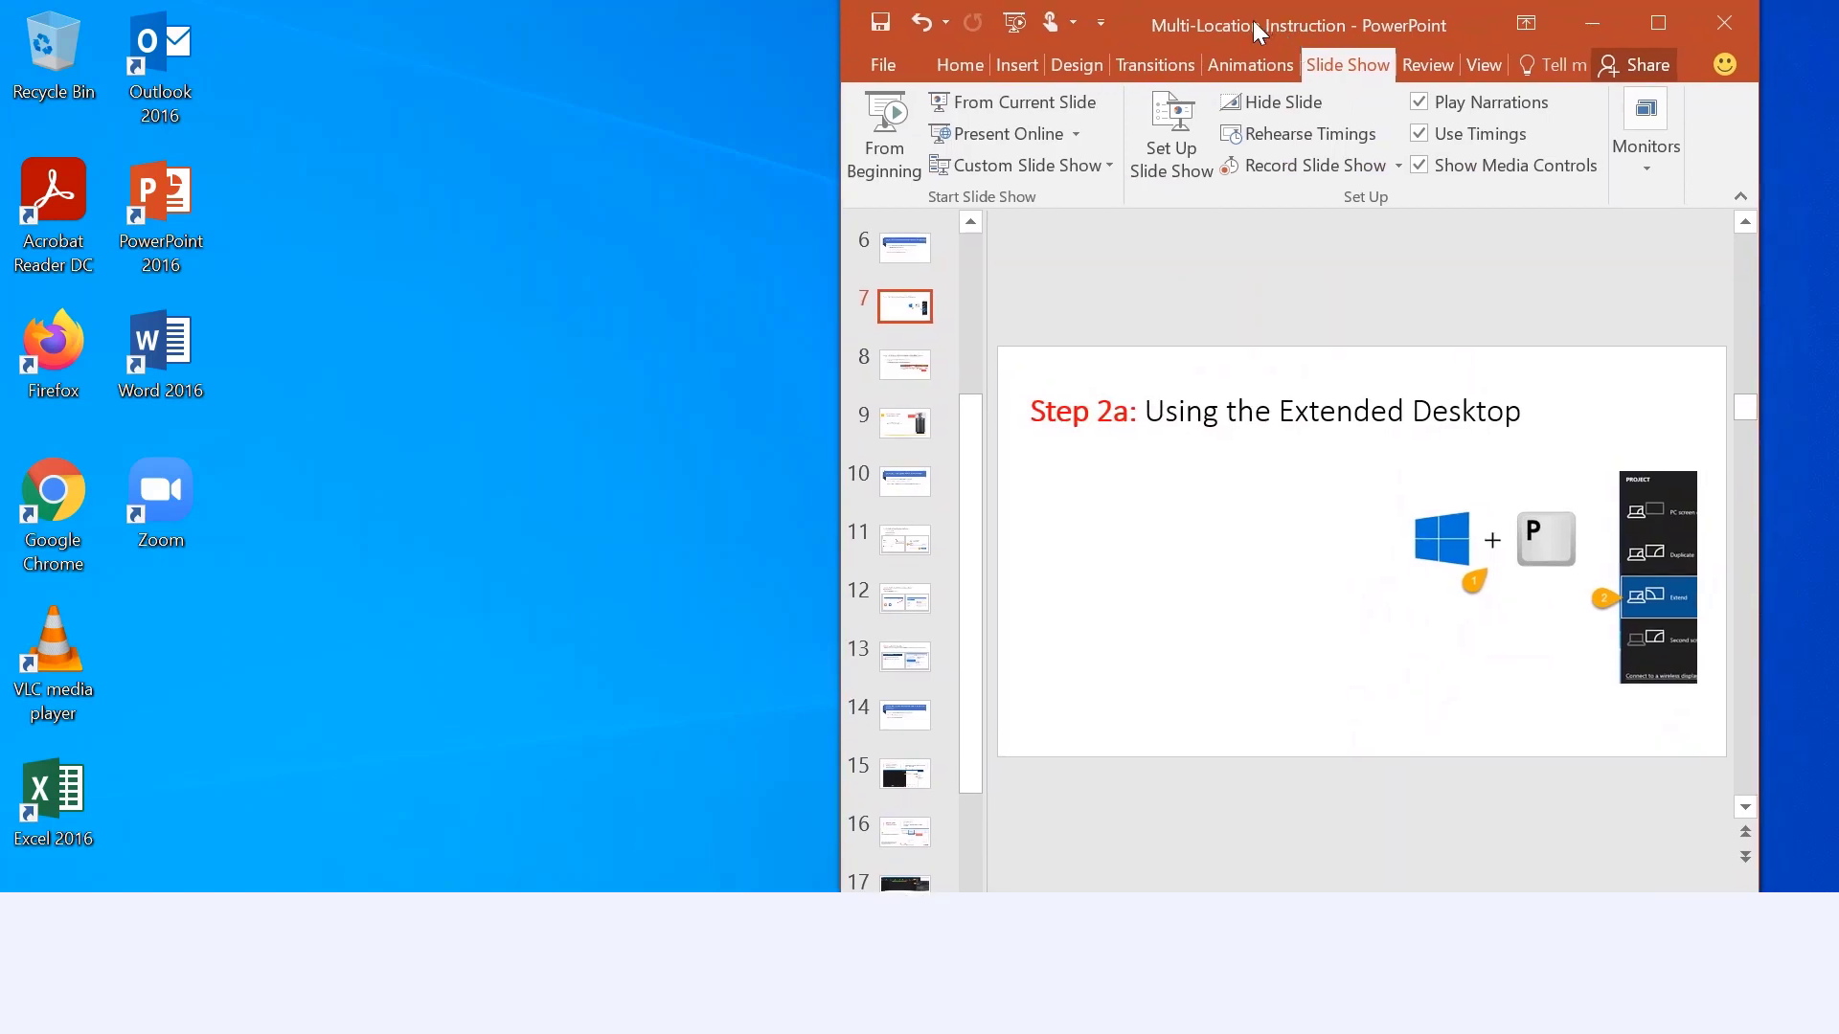
left_click_drag(1252, 20, 1832, 68)
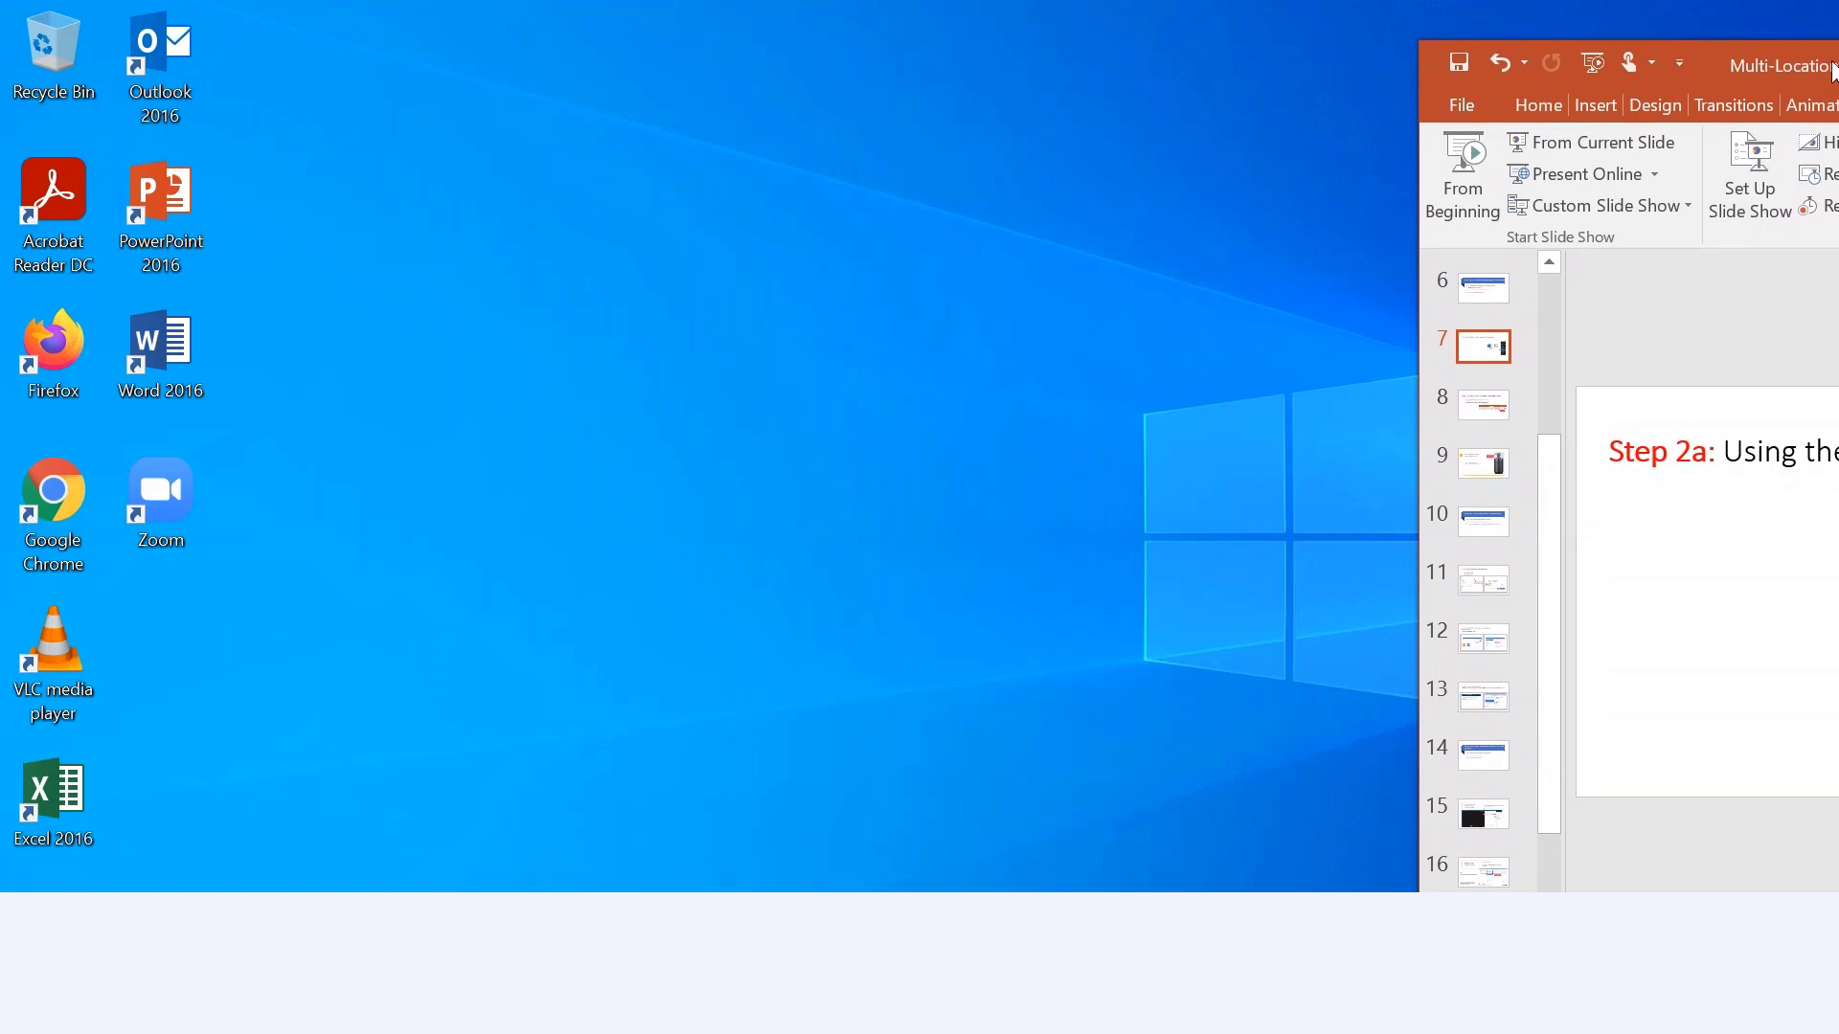
left_click_drag(1832, 67, 769, 53)
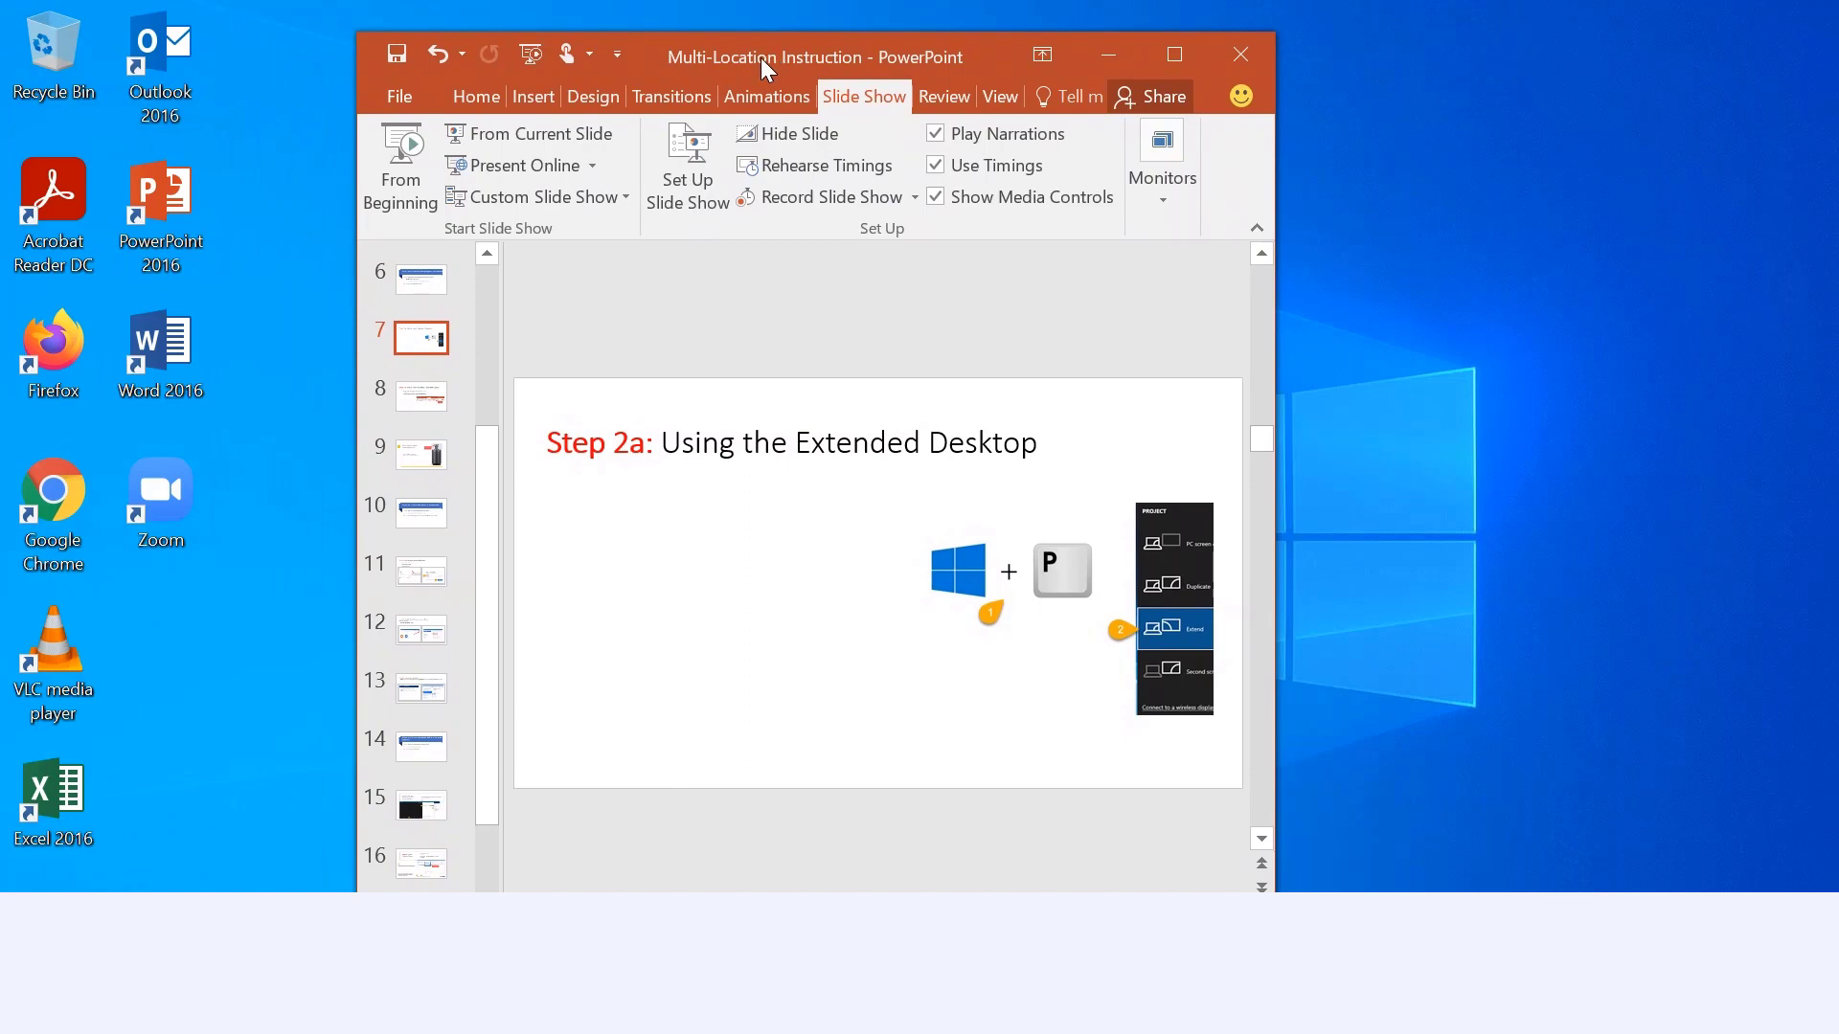
Maximize PowerPoint, confirm Use Presenter View stays unchecked on the Slide Show ribbon, and select slide 8.
double_click(761, 57)
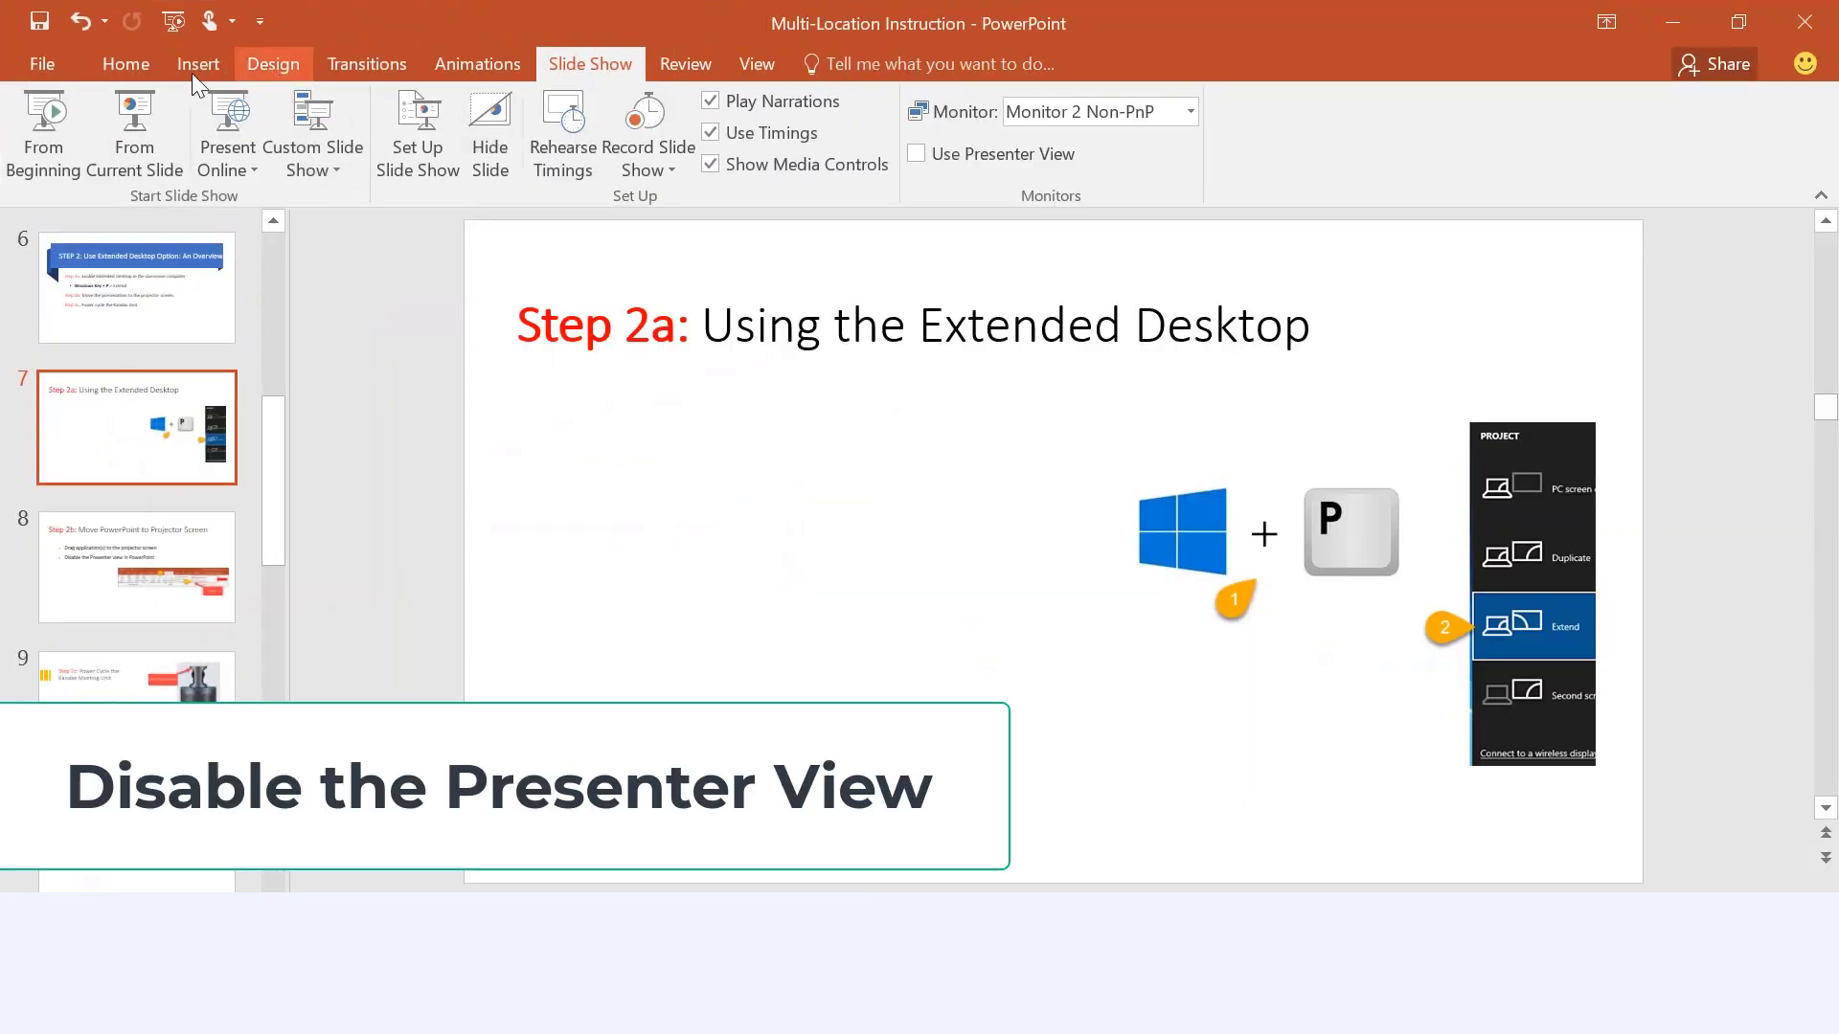
left_click(127, 60)
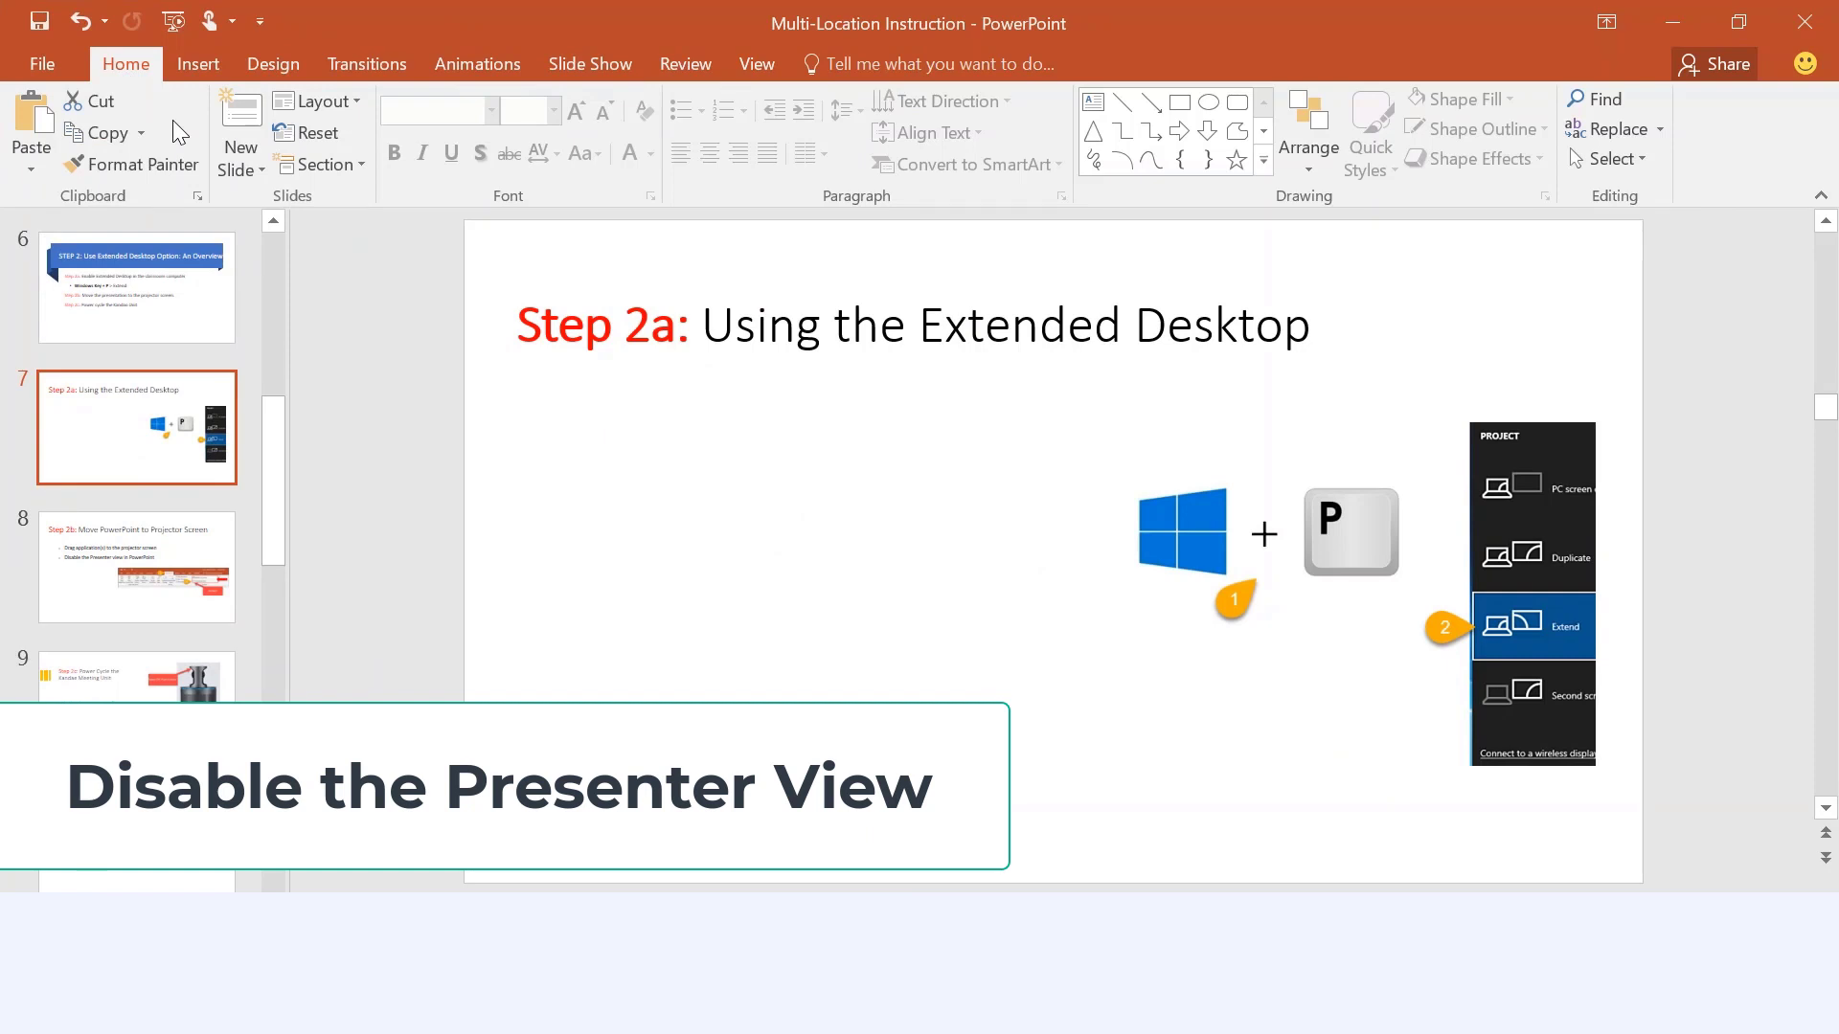
left_click(595, 63)
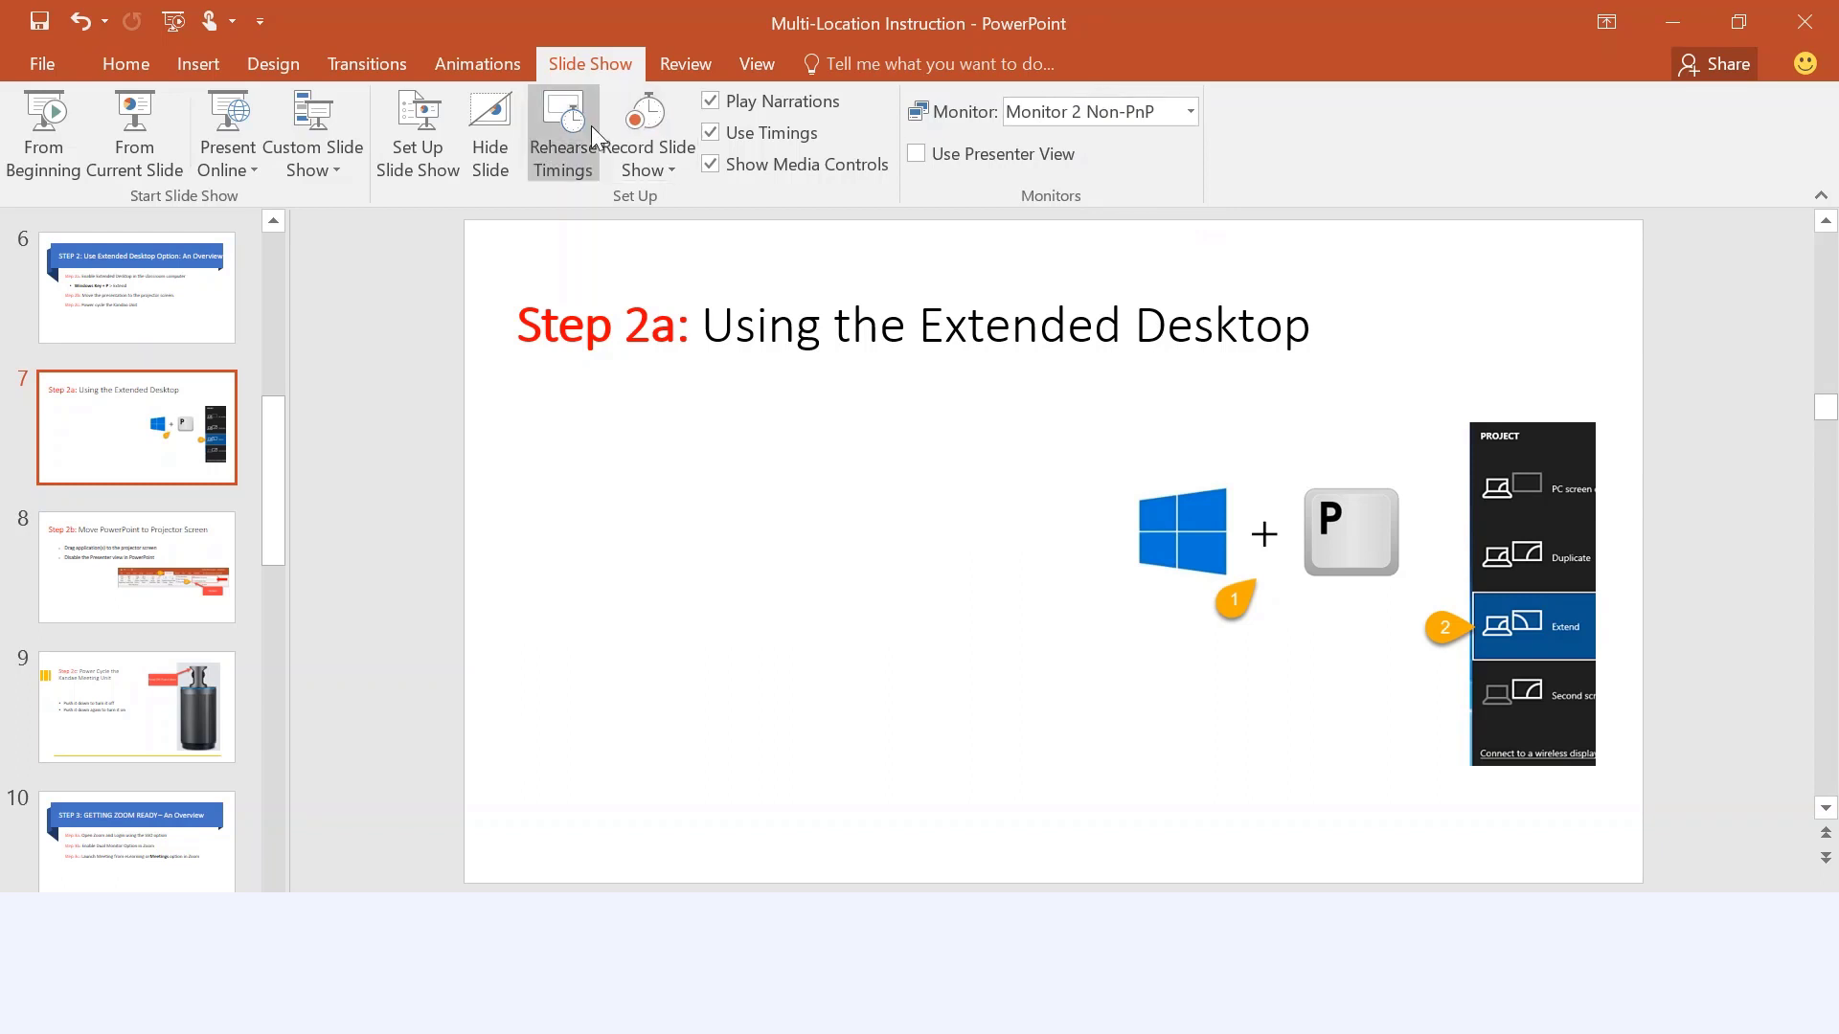
left_click(109, 68)
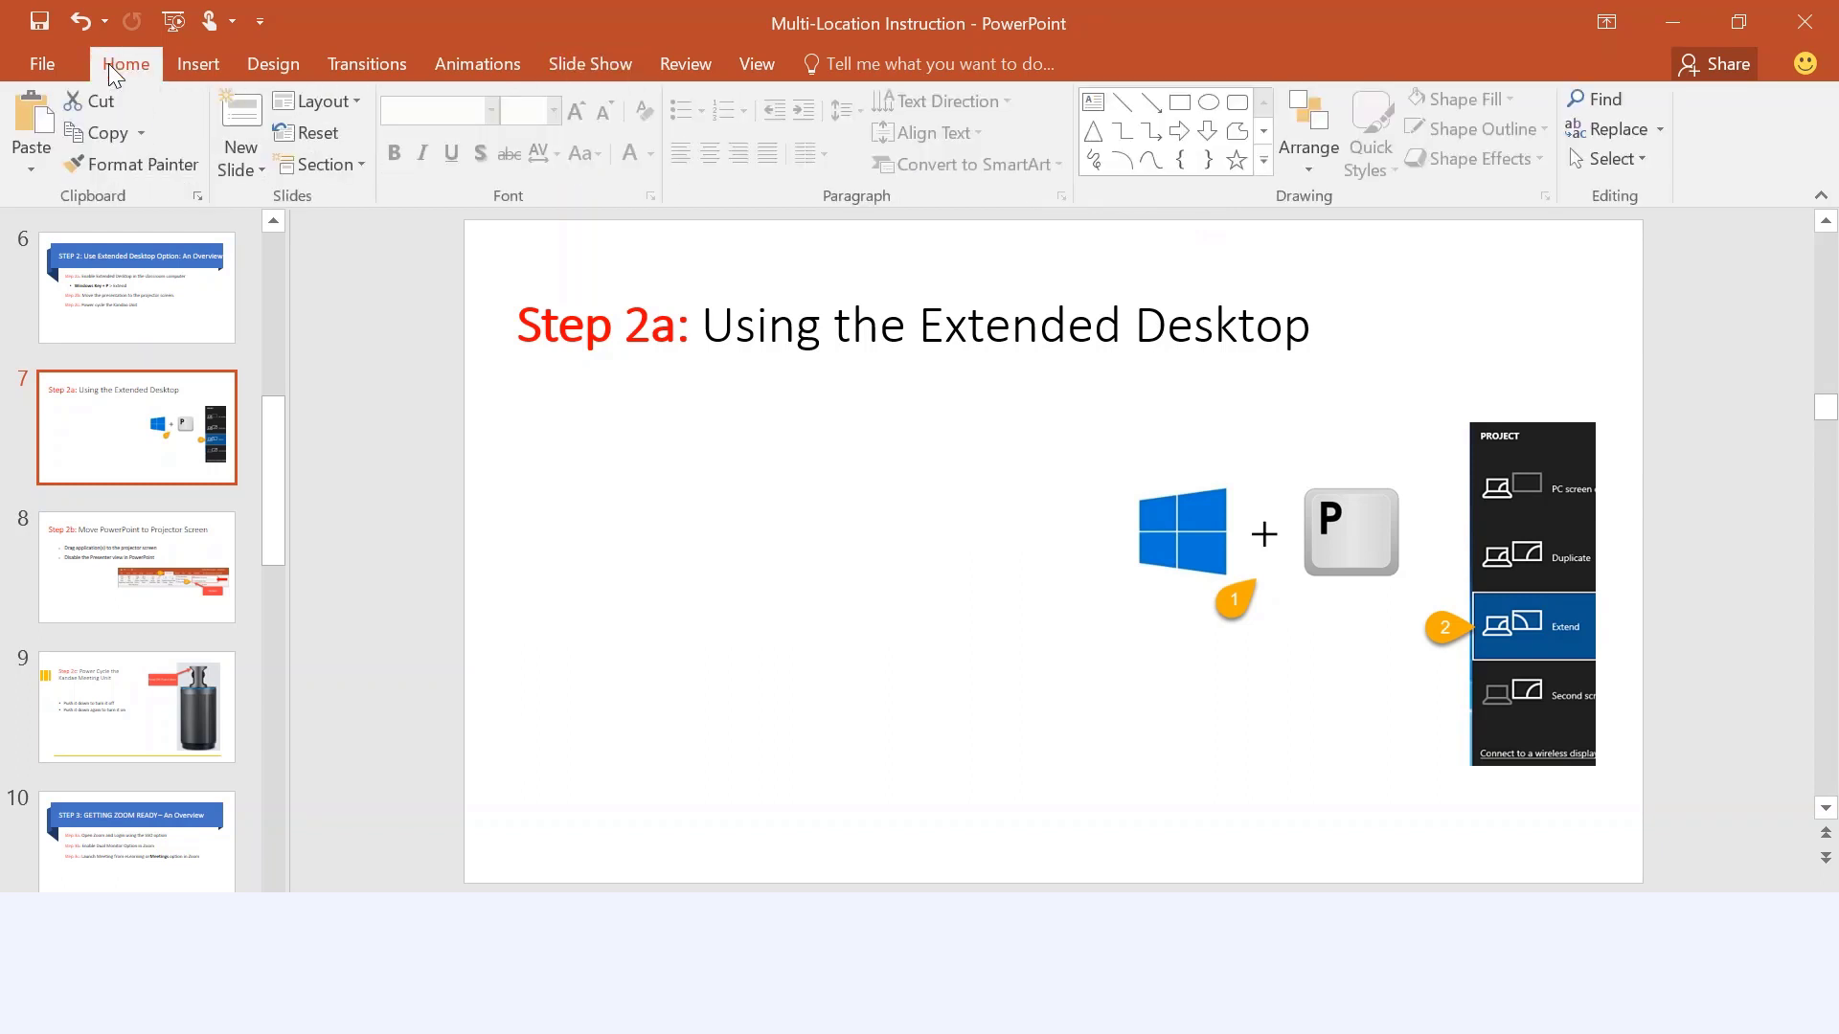
left_click(588, 69)
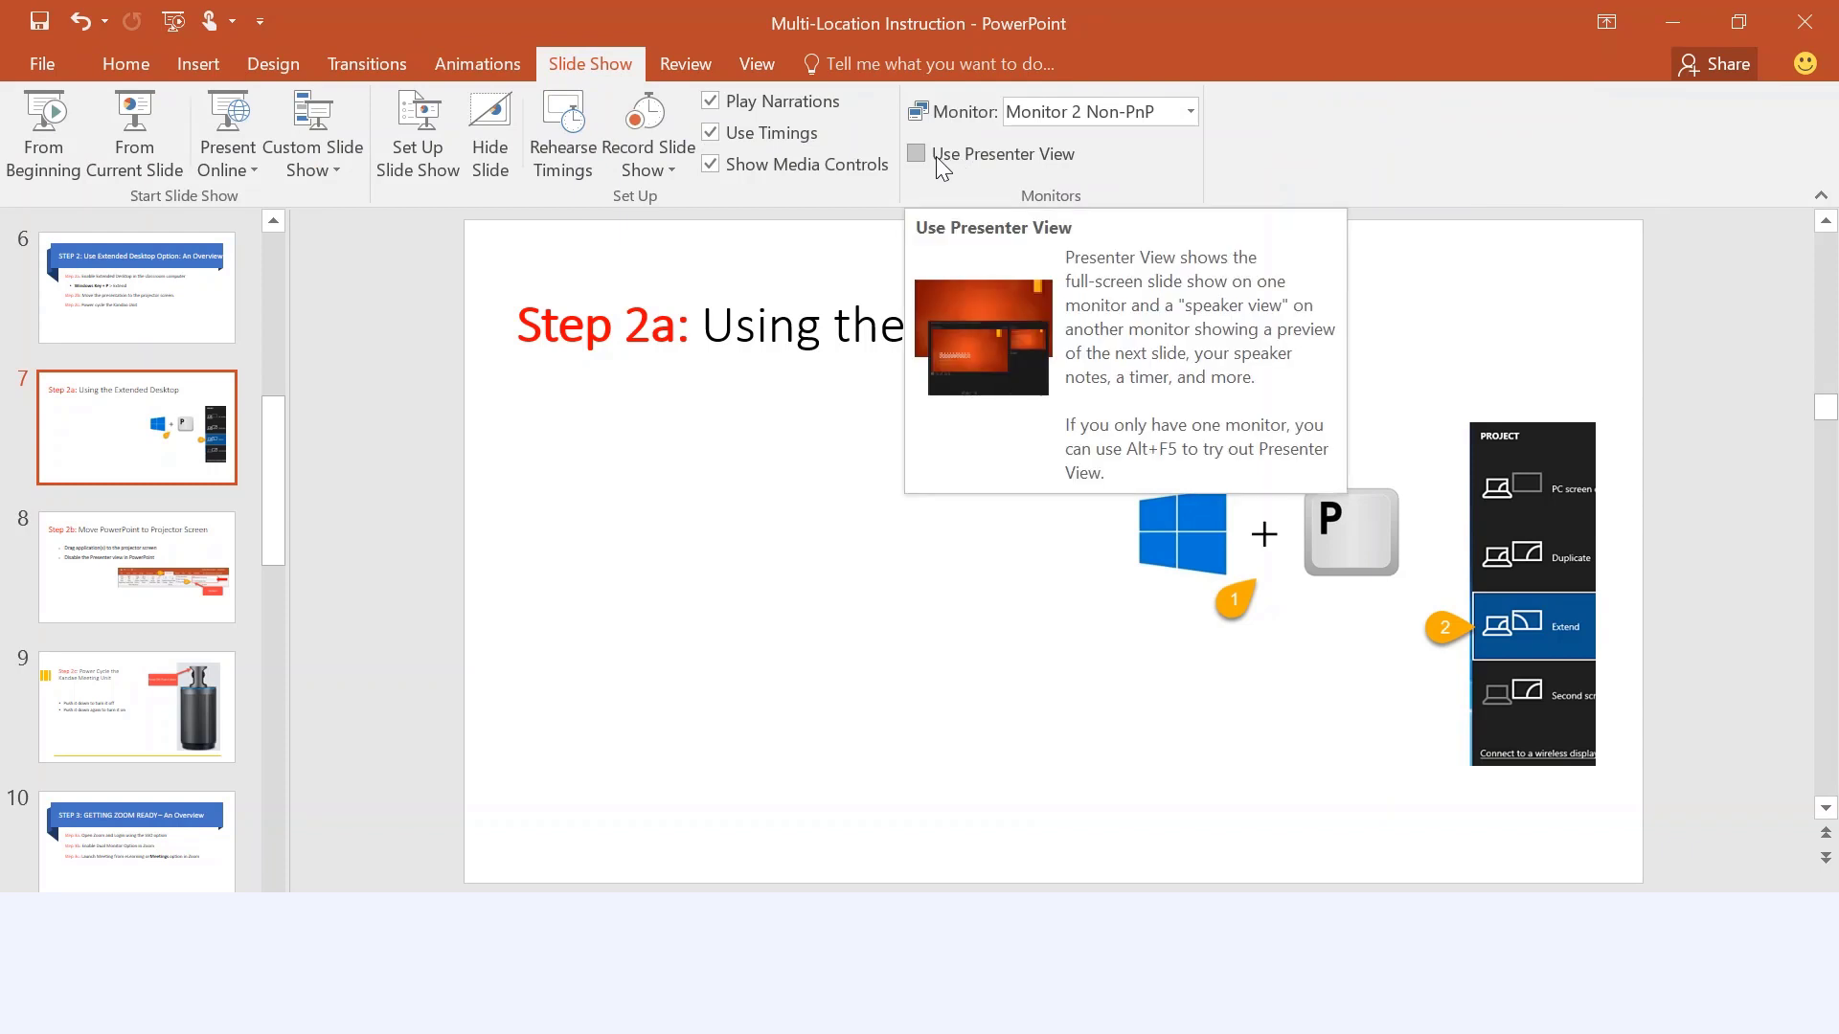
left_click(135, 584)
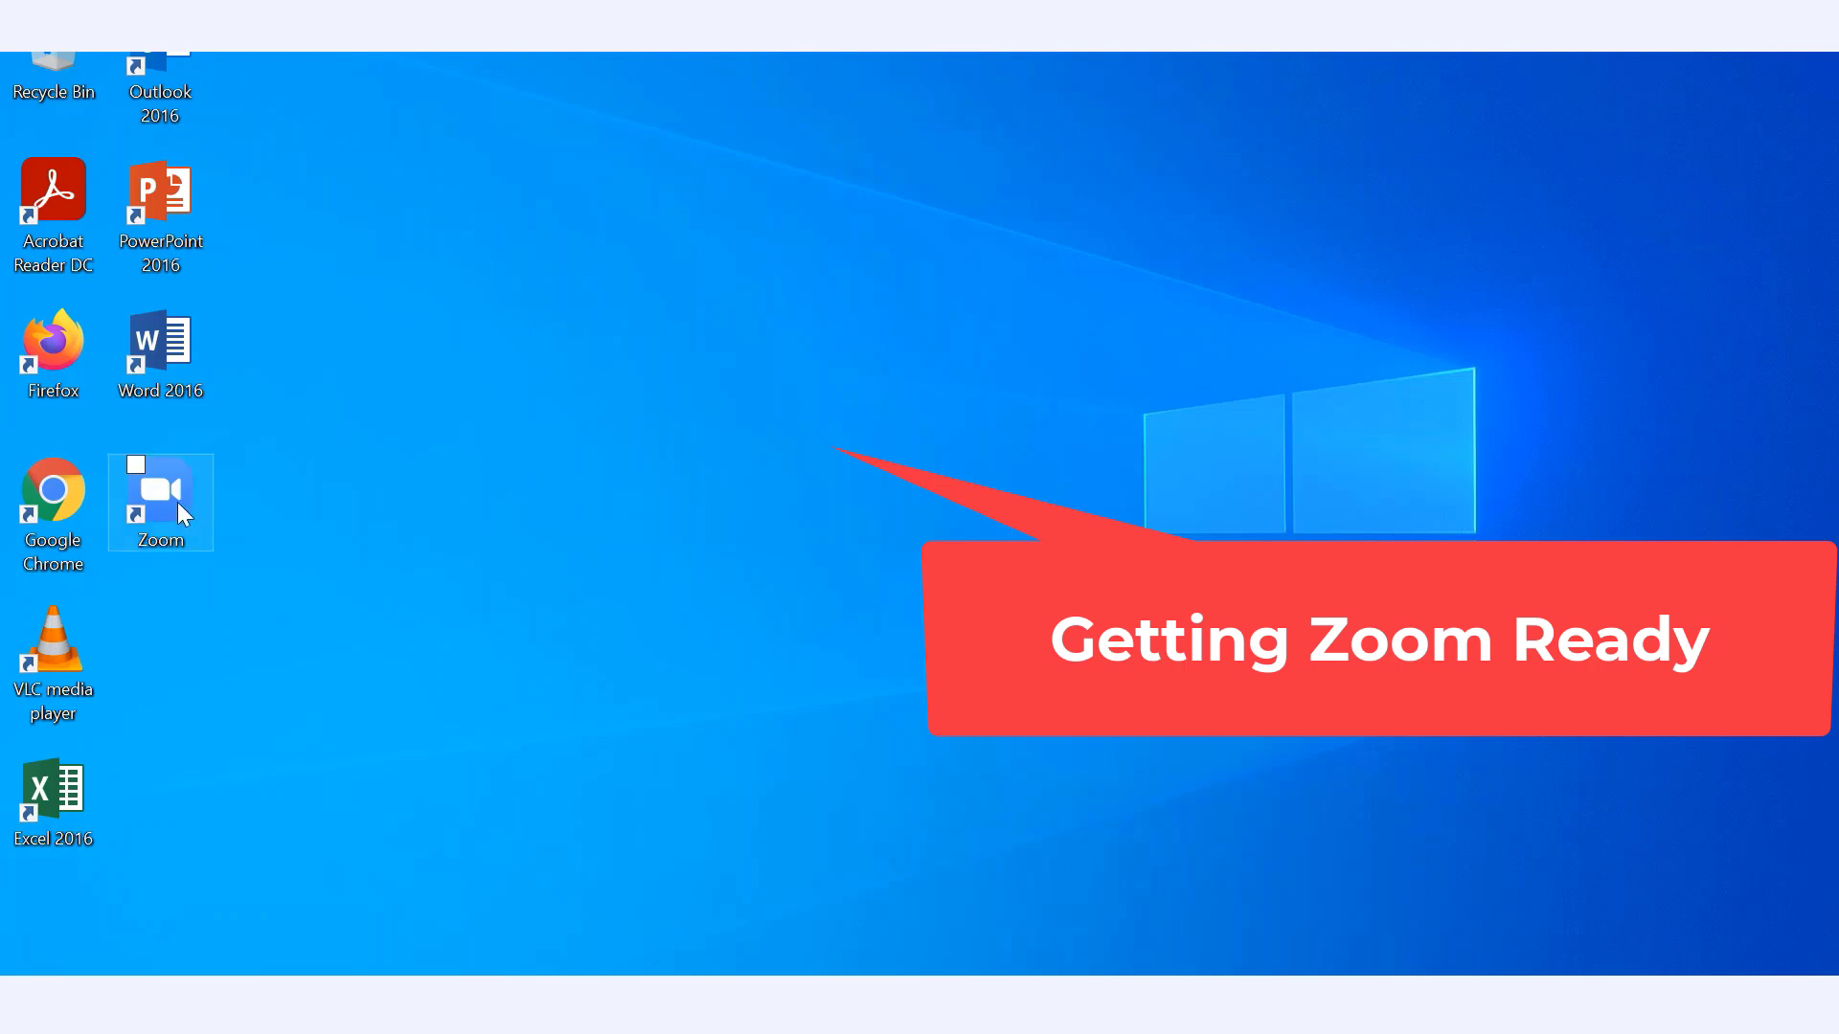
Launch the Zoom app, using a Start search for 'zoom', and begin Sign In with SSO.
double_click(151, 459)
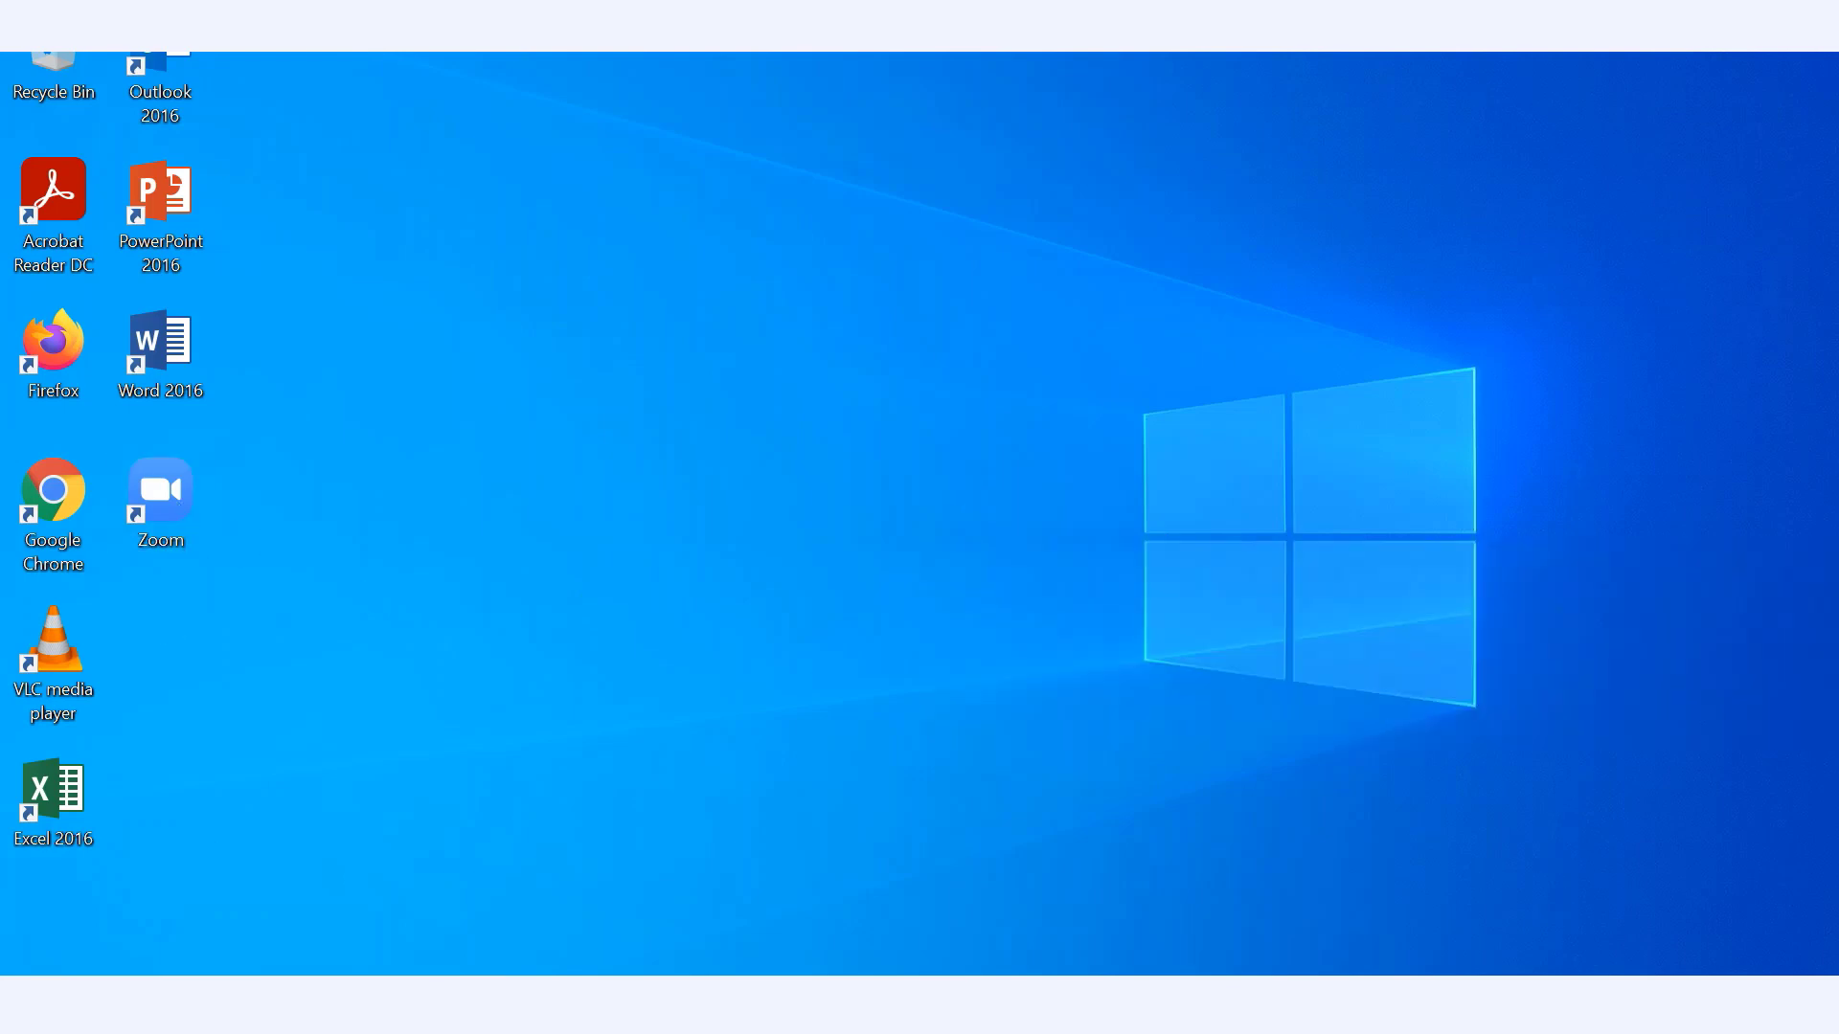
type("zoom")
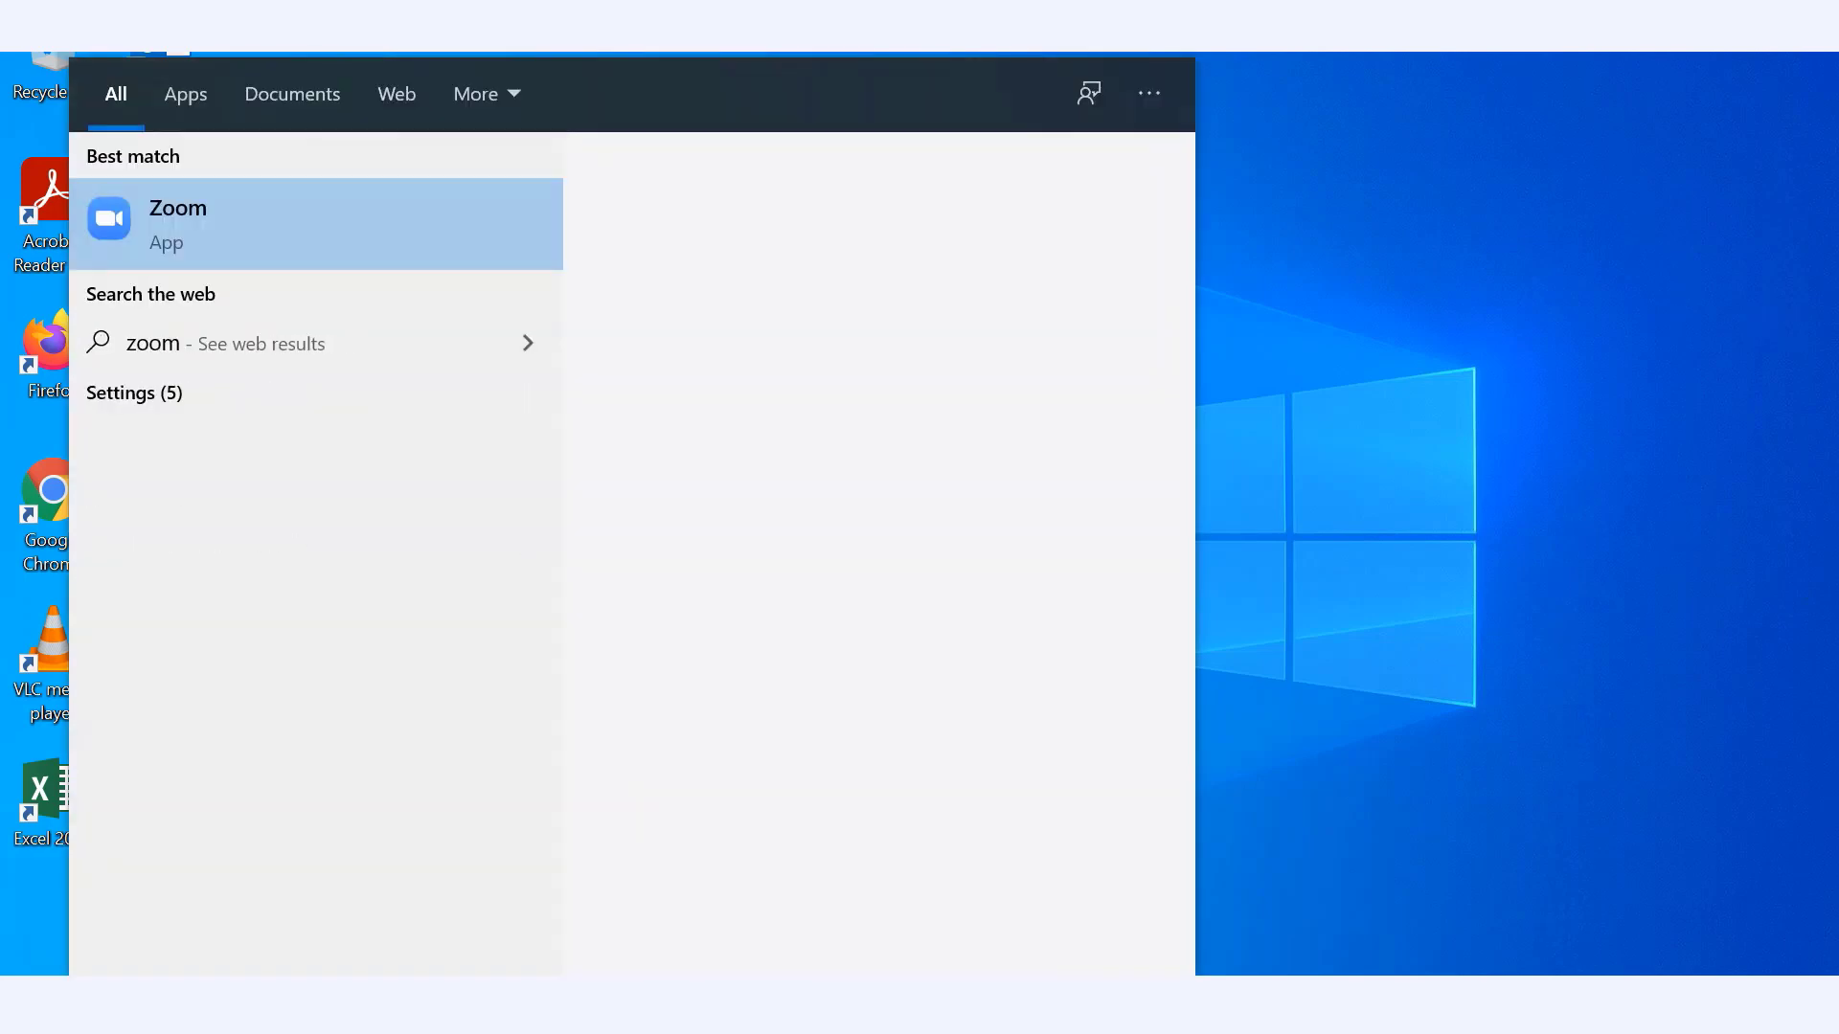
key("Escape")
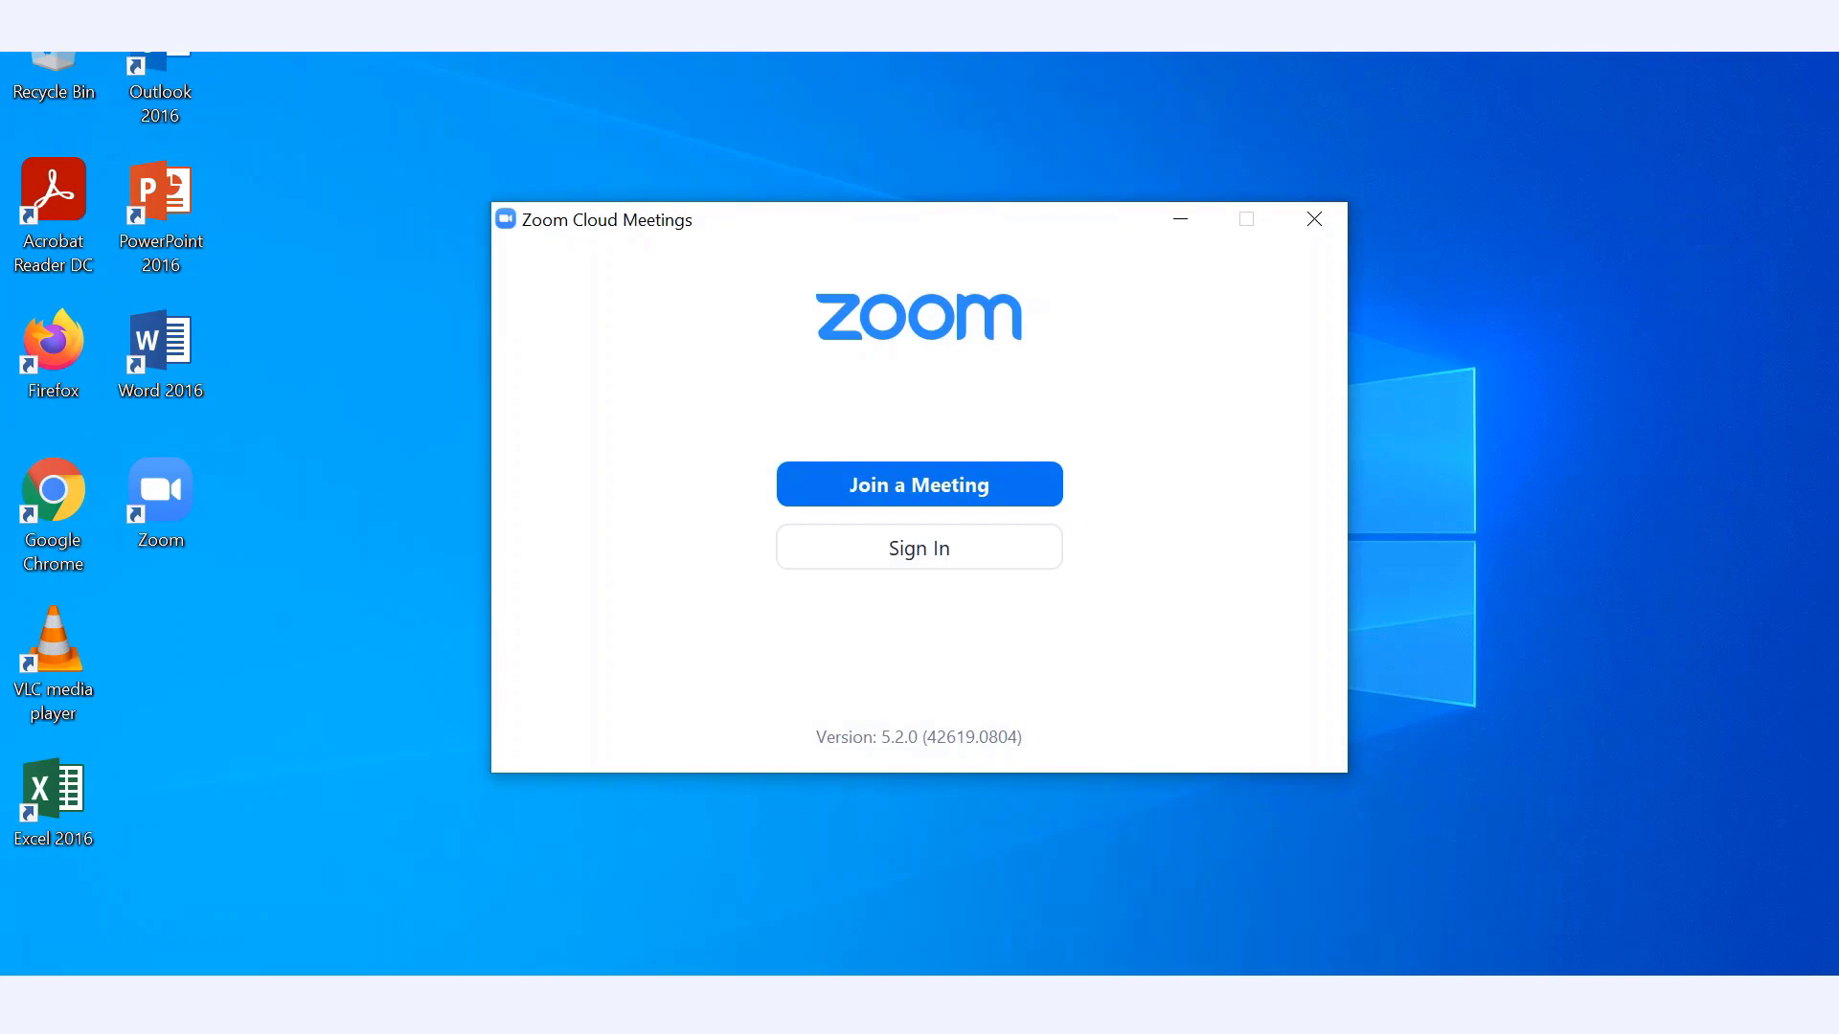
left_click(923, 555)
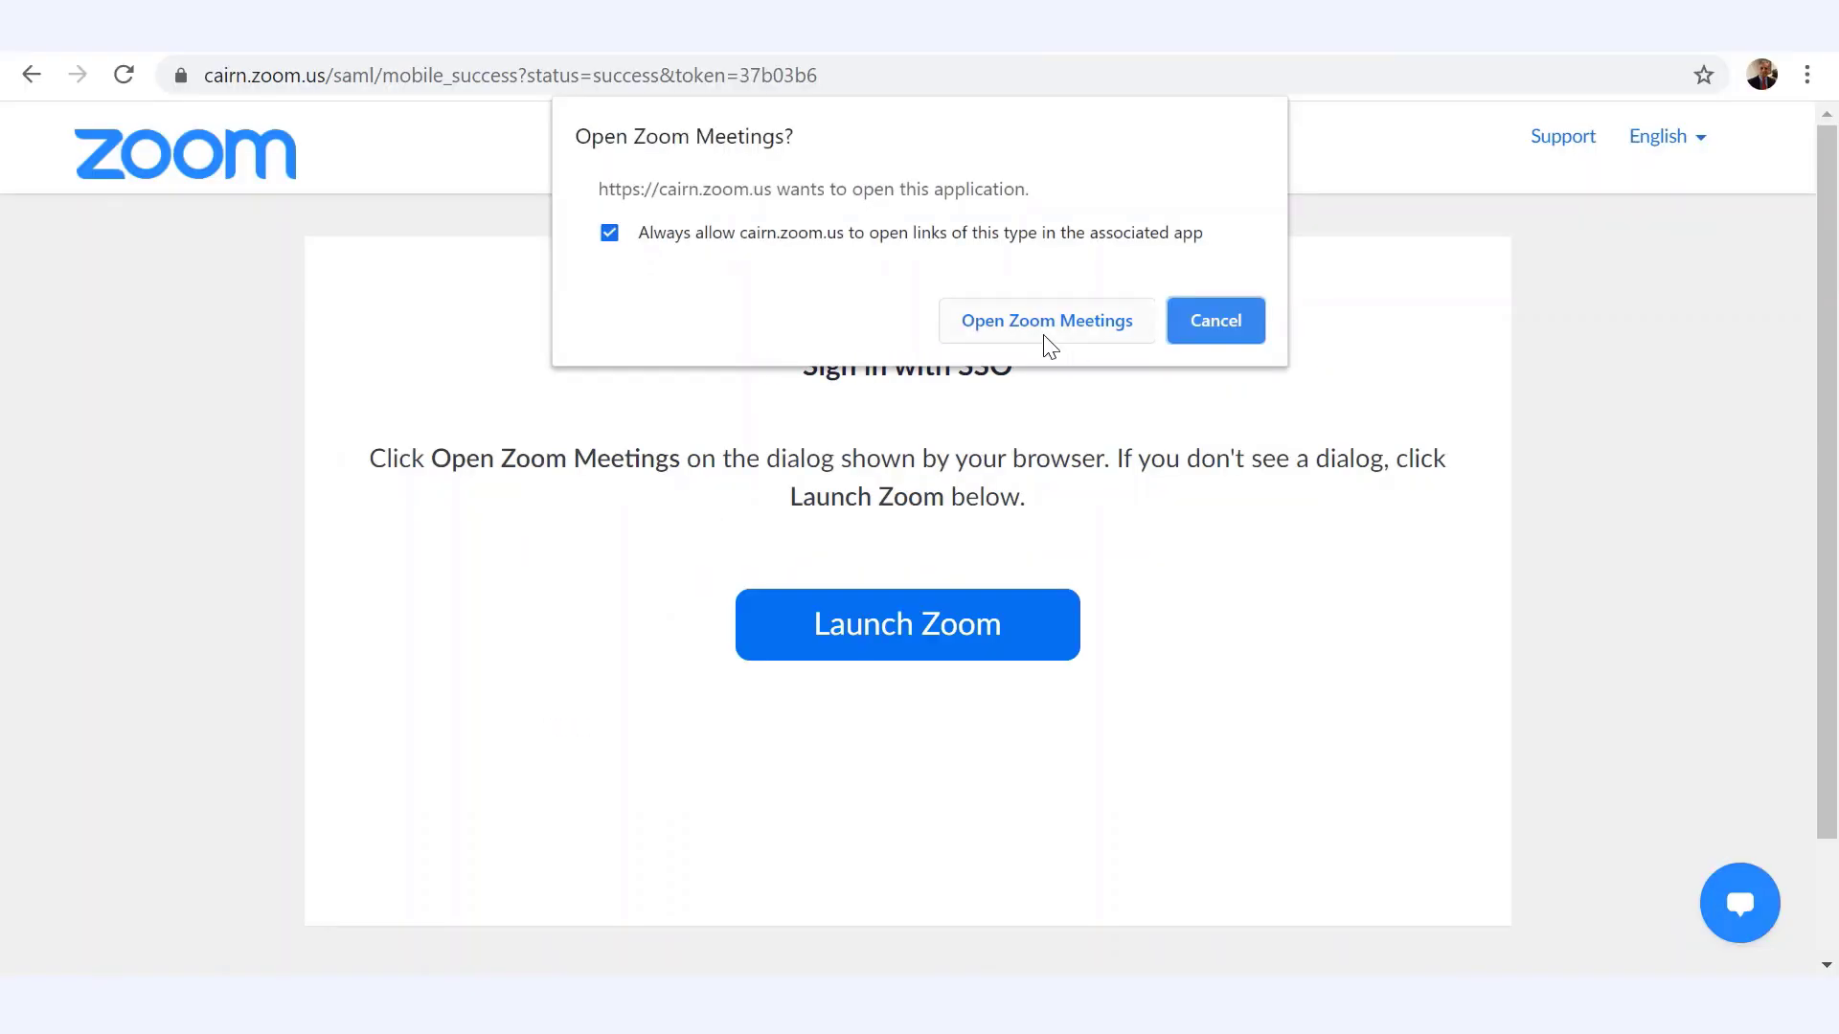
Allow Chrome's 'Open Zoom Meetings?' prompt so the Zoom app opens signed in.
left_click(1043, 331)
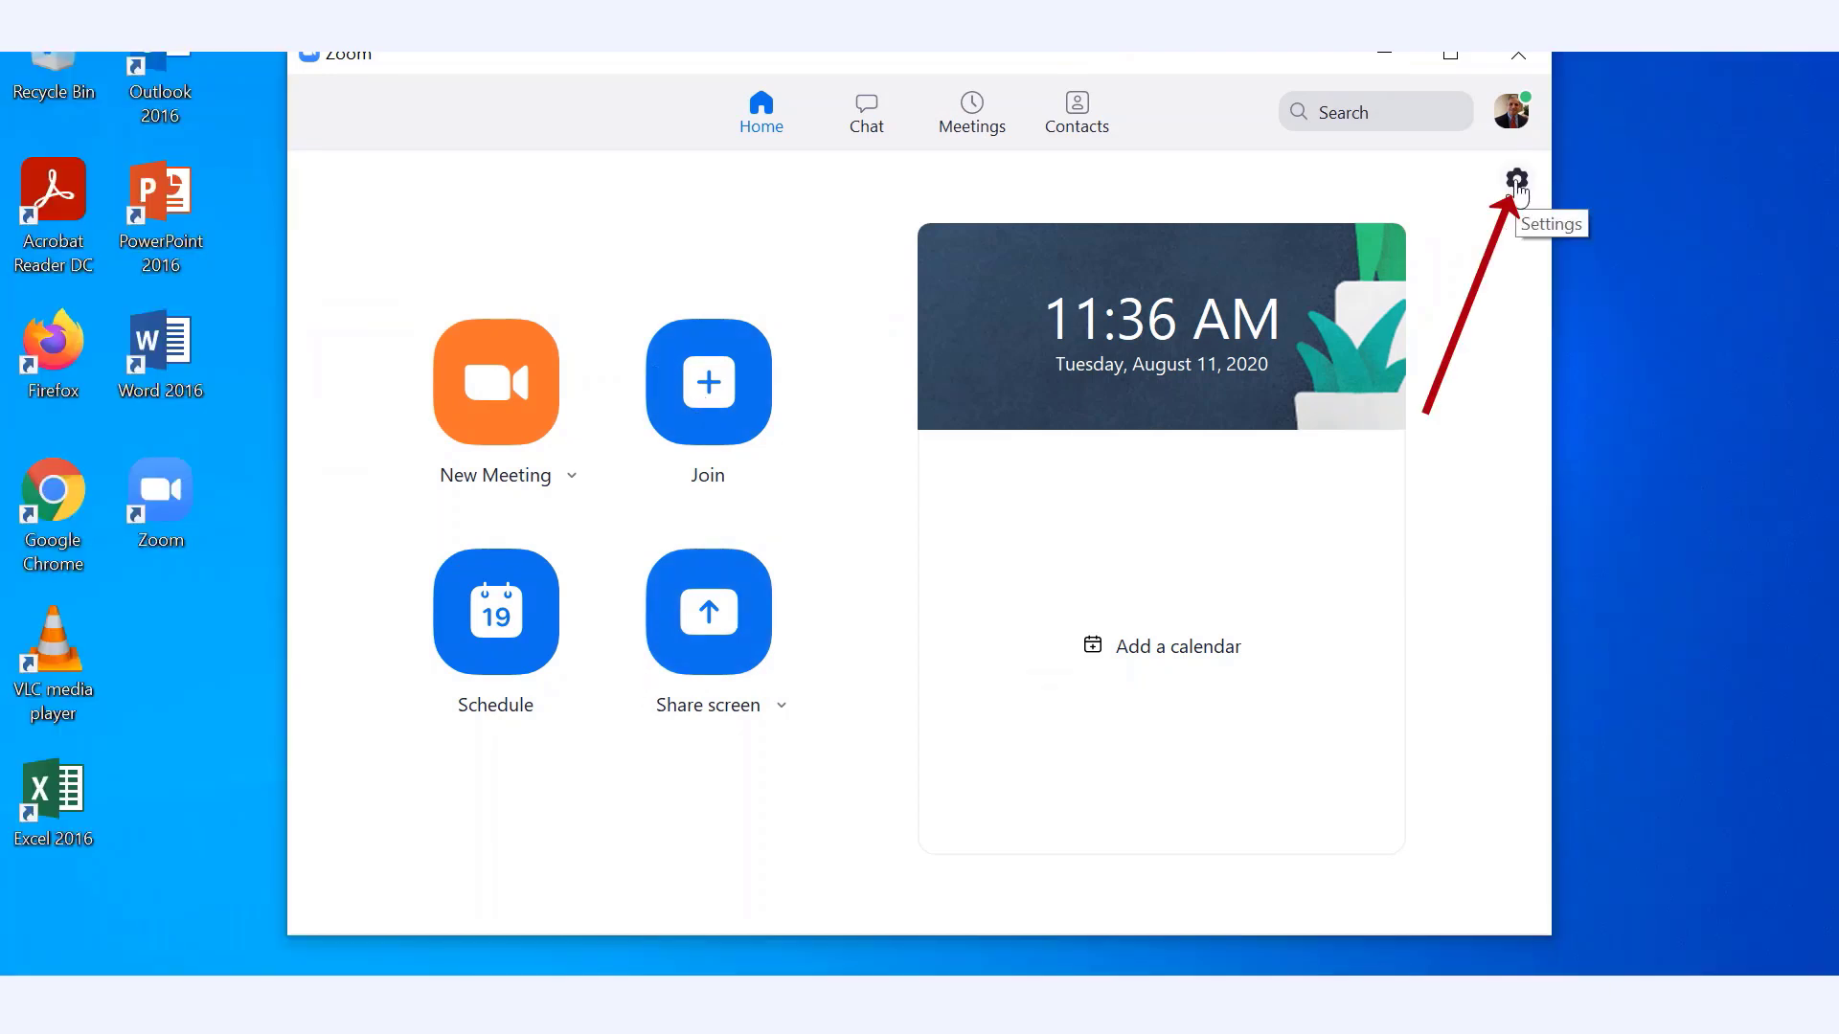
Tick Use dual monitors on Zoom's General settings page and close the Settings window.
left_click(1515, 180)
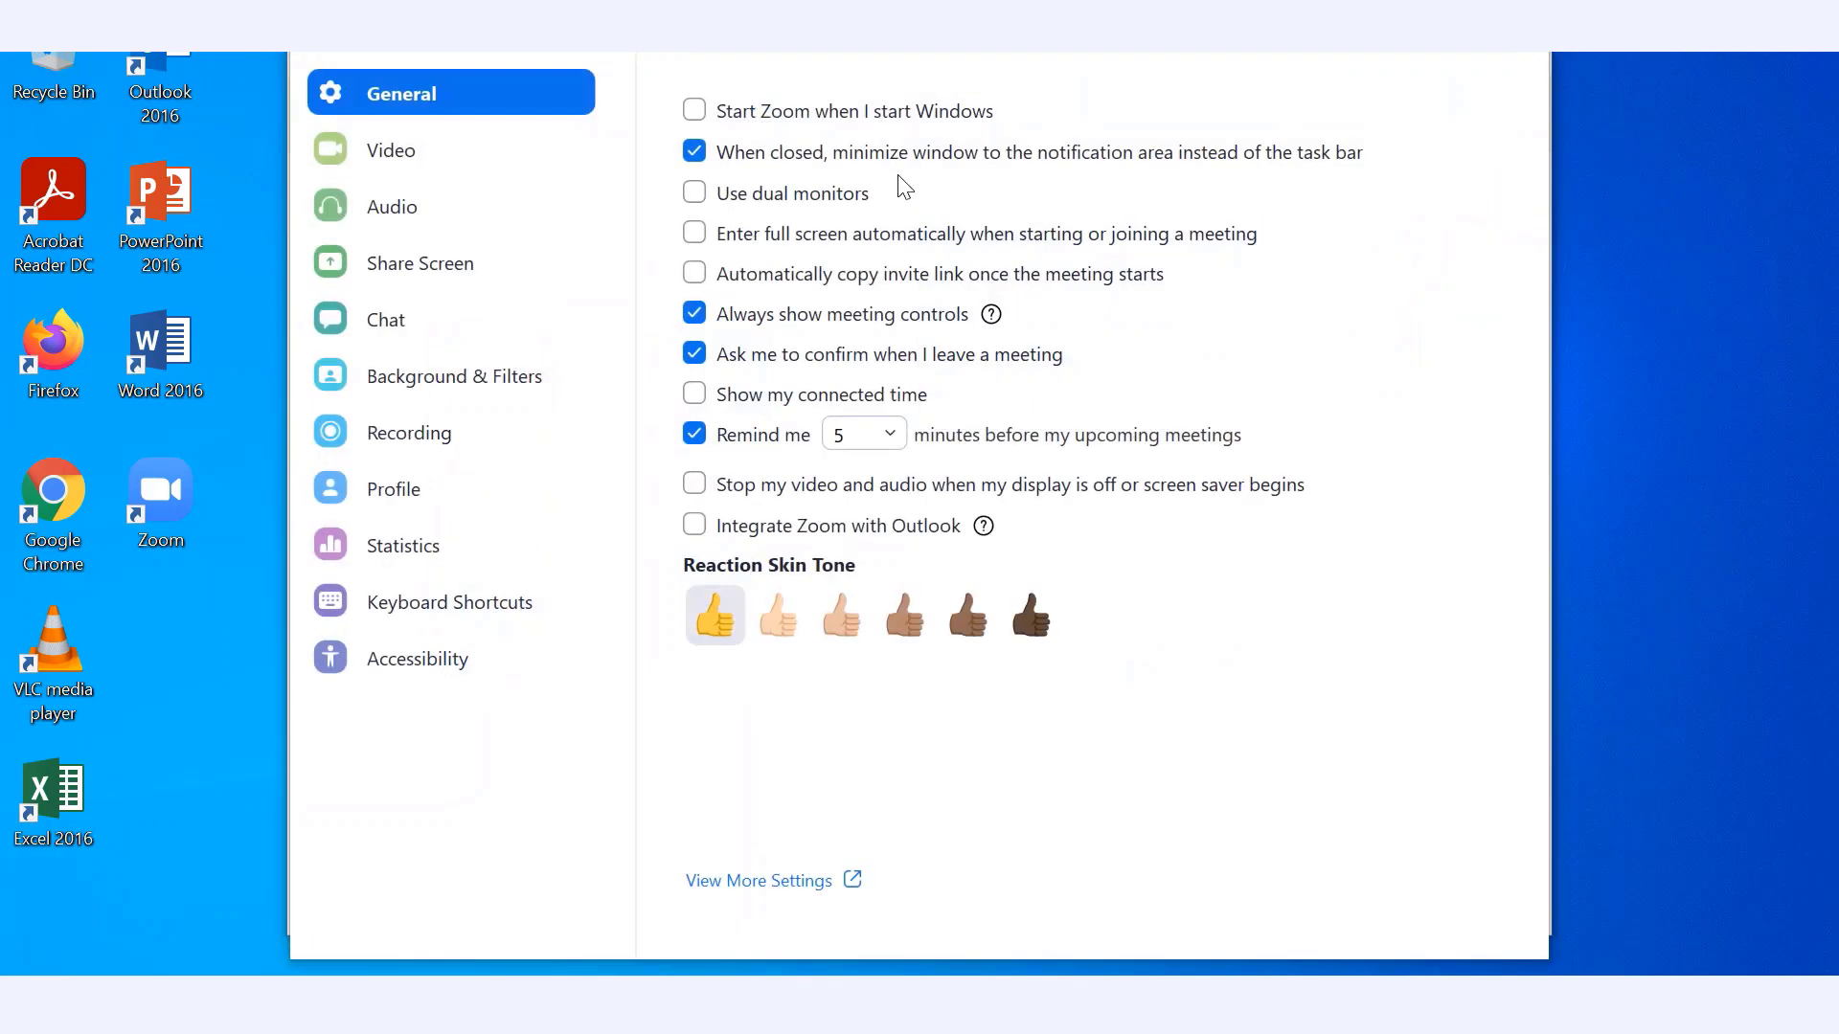
left_click(694, 193)
left_click(695, 234)
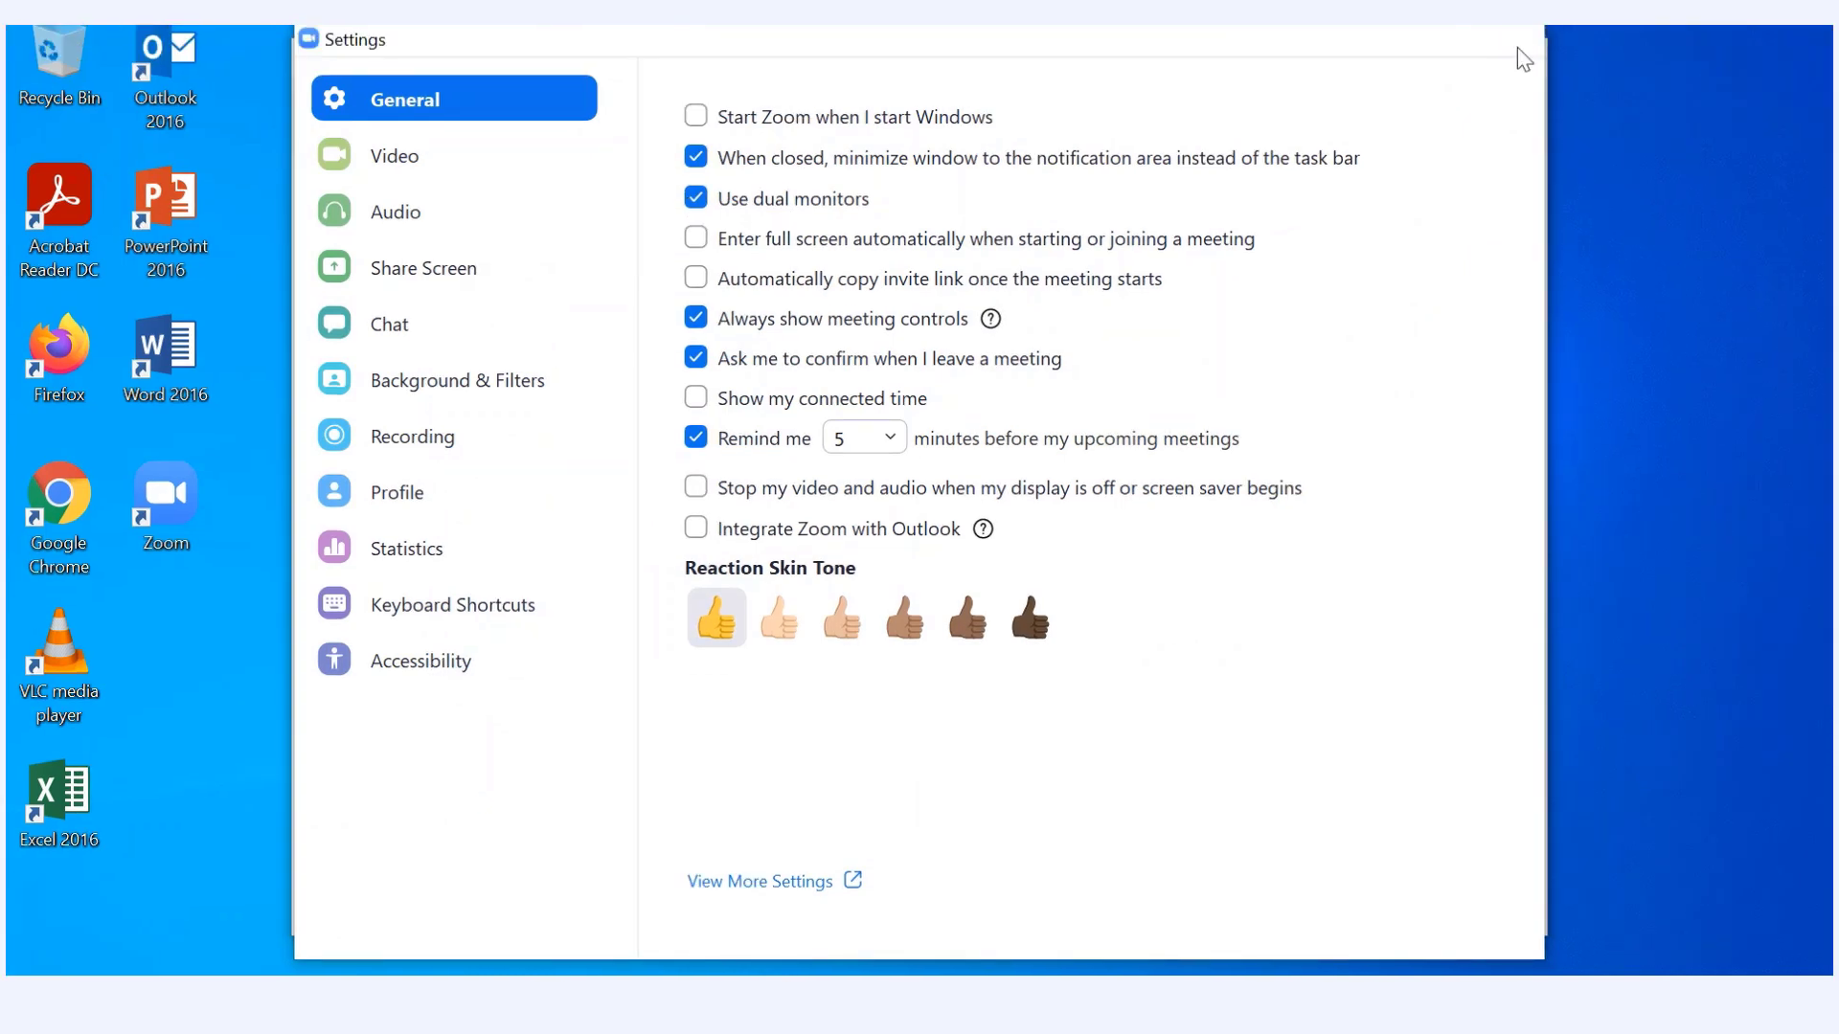
left_click(1517, 46)
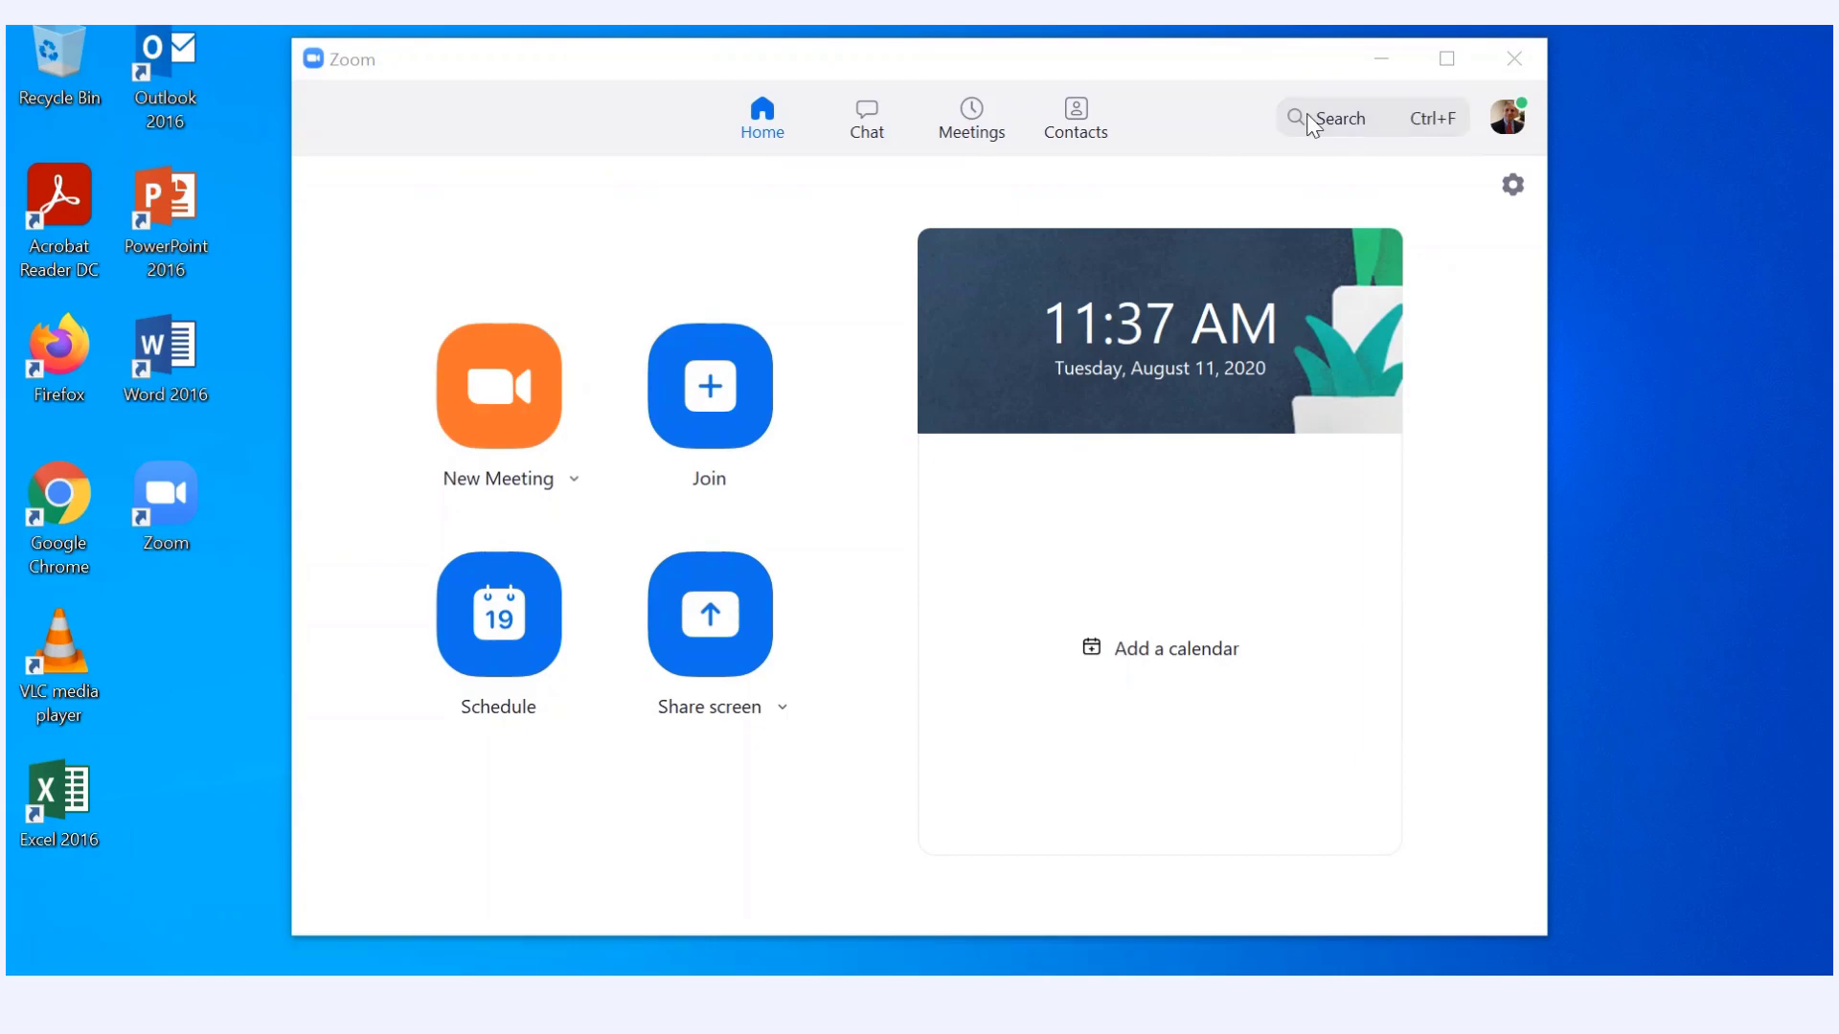
Go to Zoom's Meetings tab and scroll to the 'BIB 101 Zoom Meetings Fall 2020' entry.
left_click(978, 123)
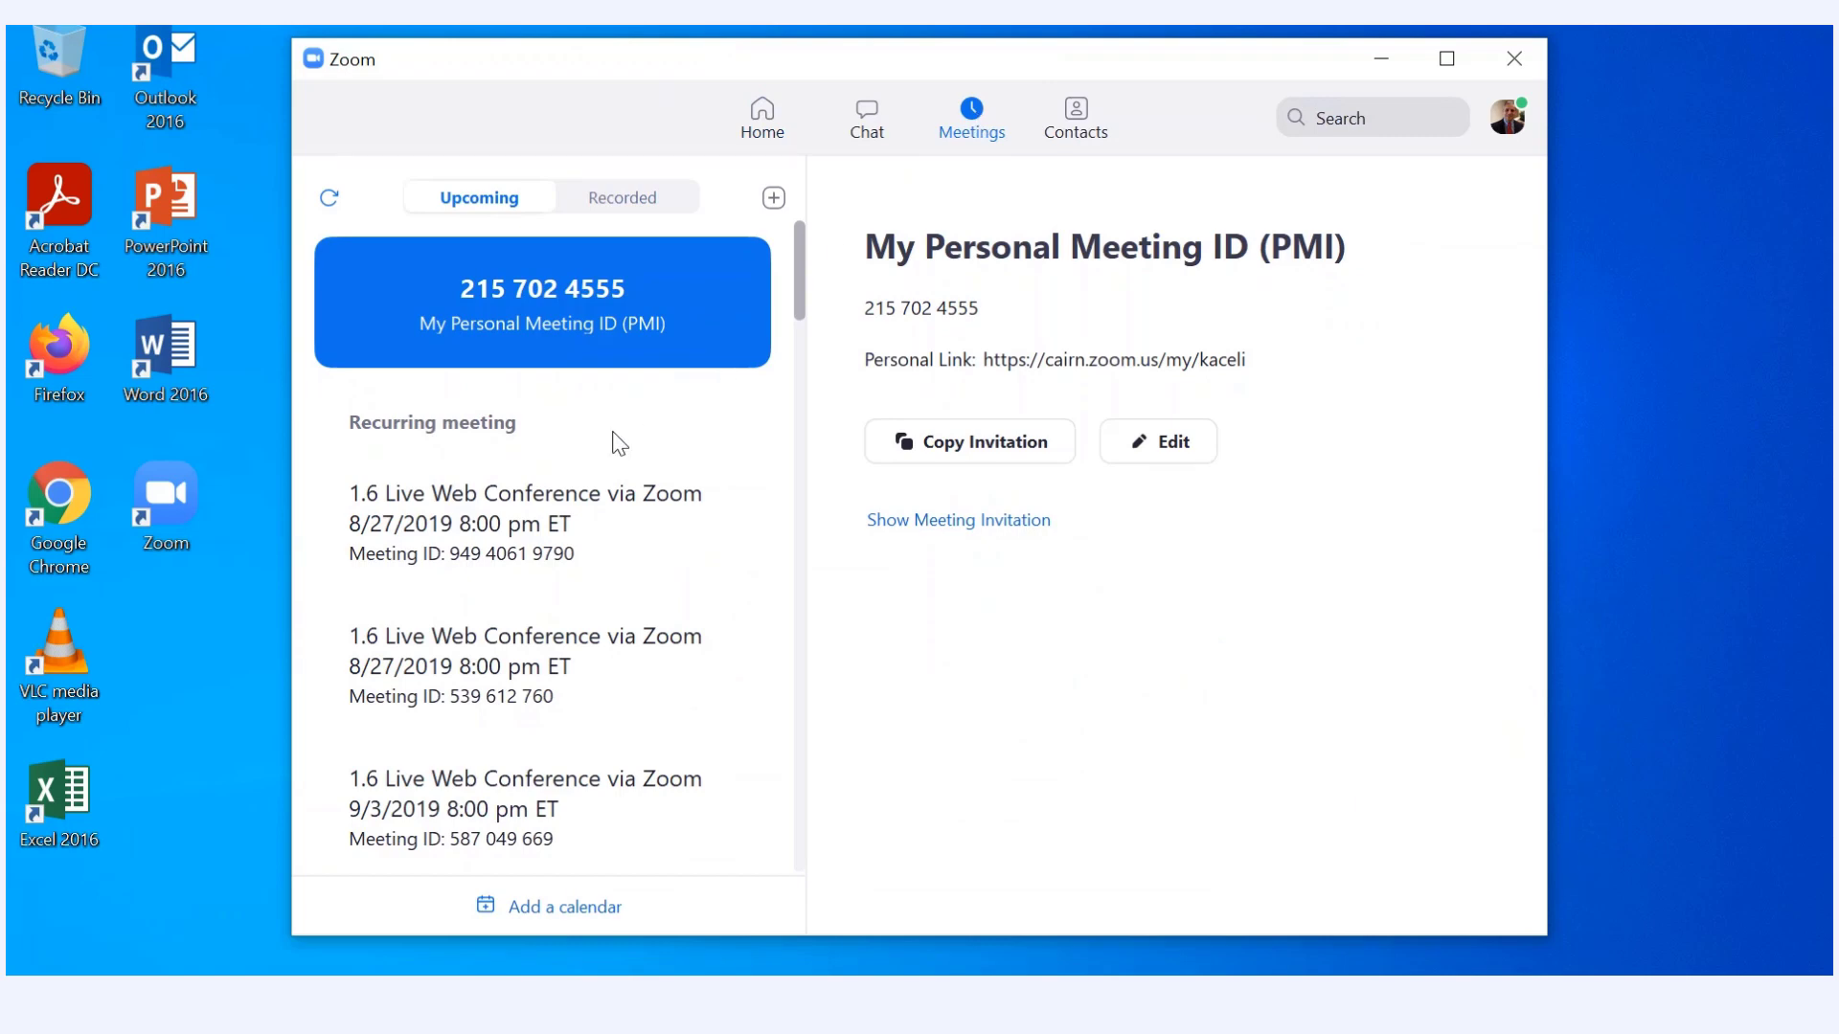
scroll(618, 443, "down", 5)
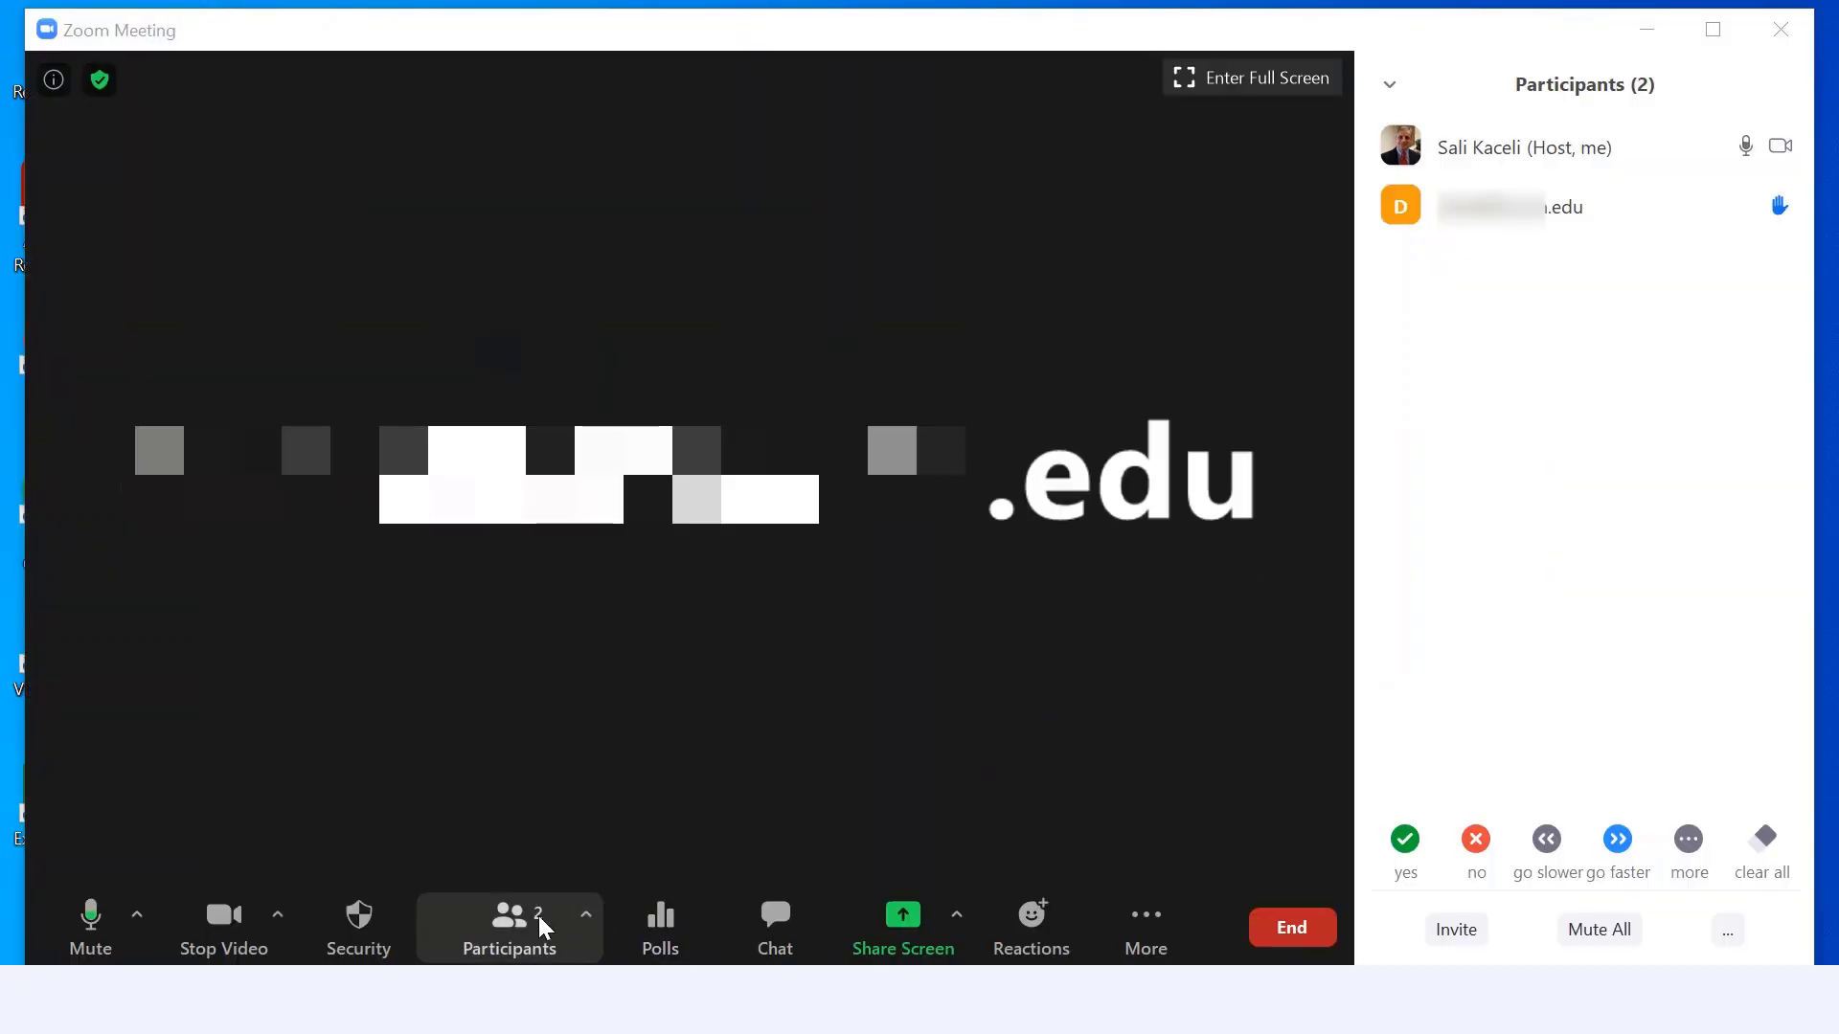
Make the remote attendee a co-host from the More menu in the Participants panel.
mouse_move(1552, 233)
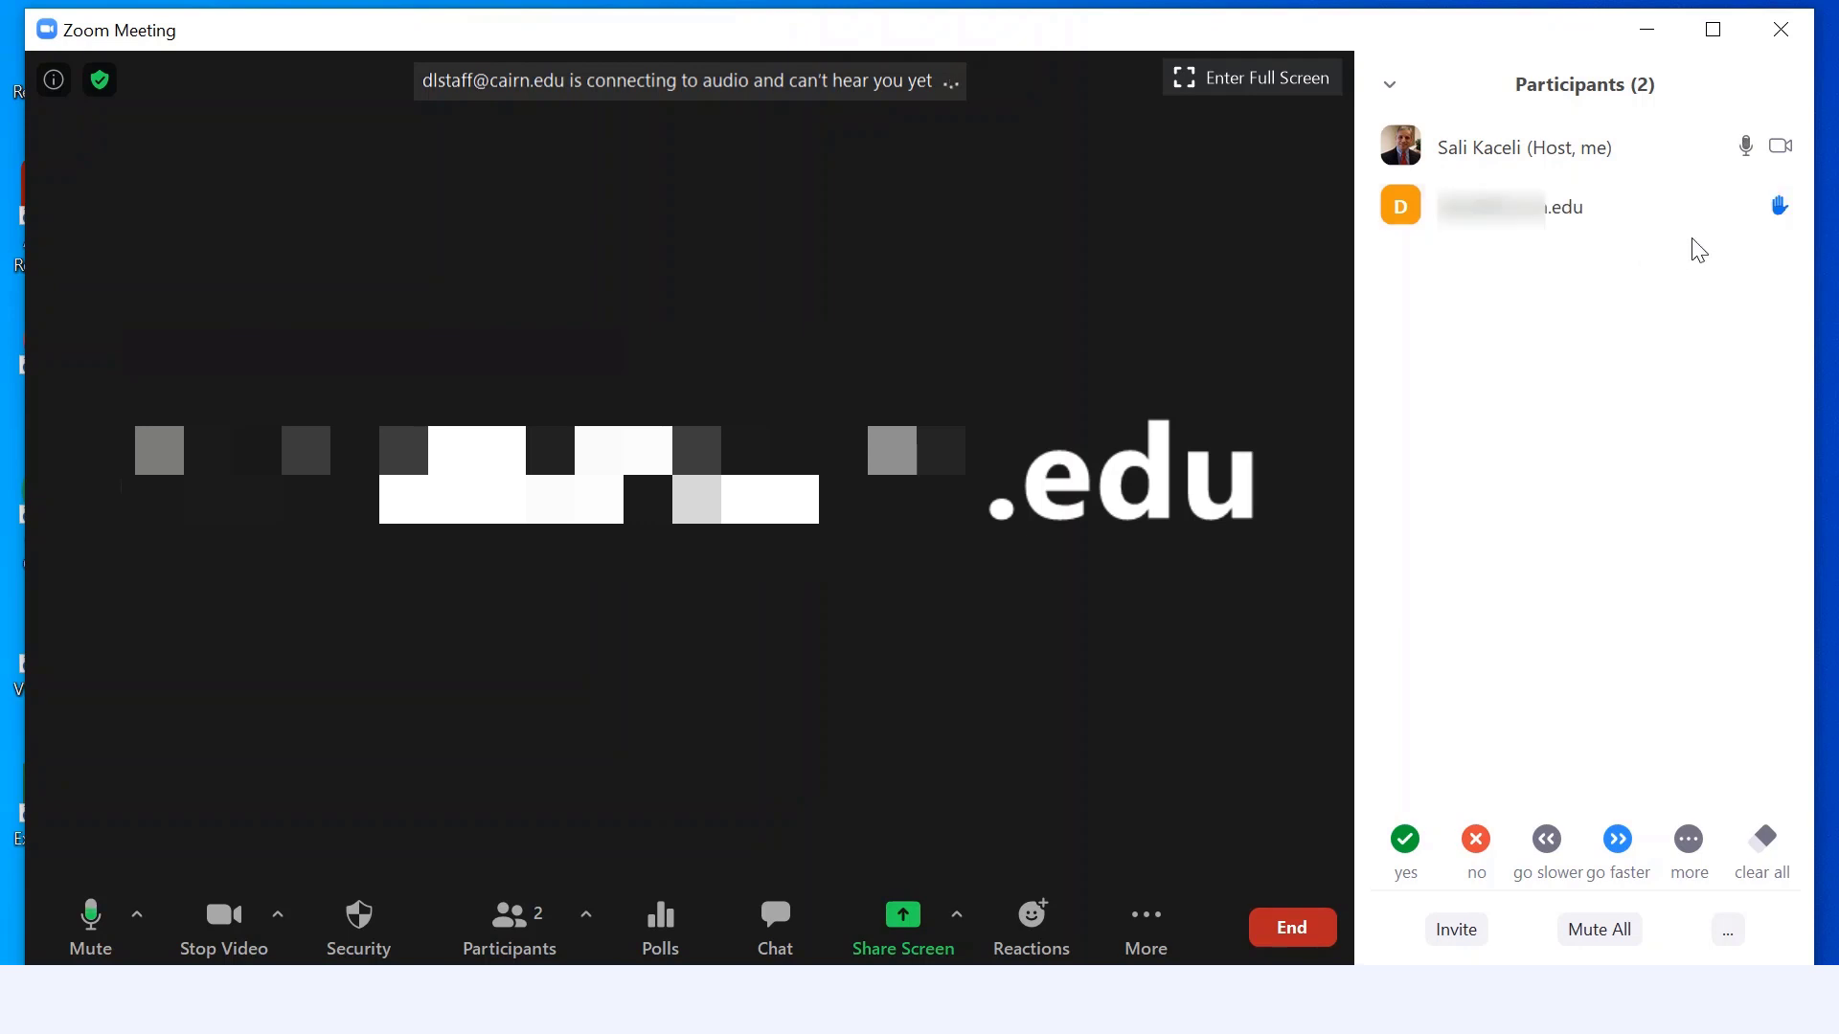
left_click(1754, 207)
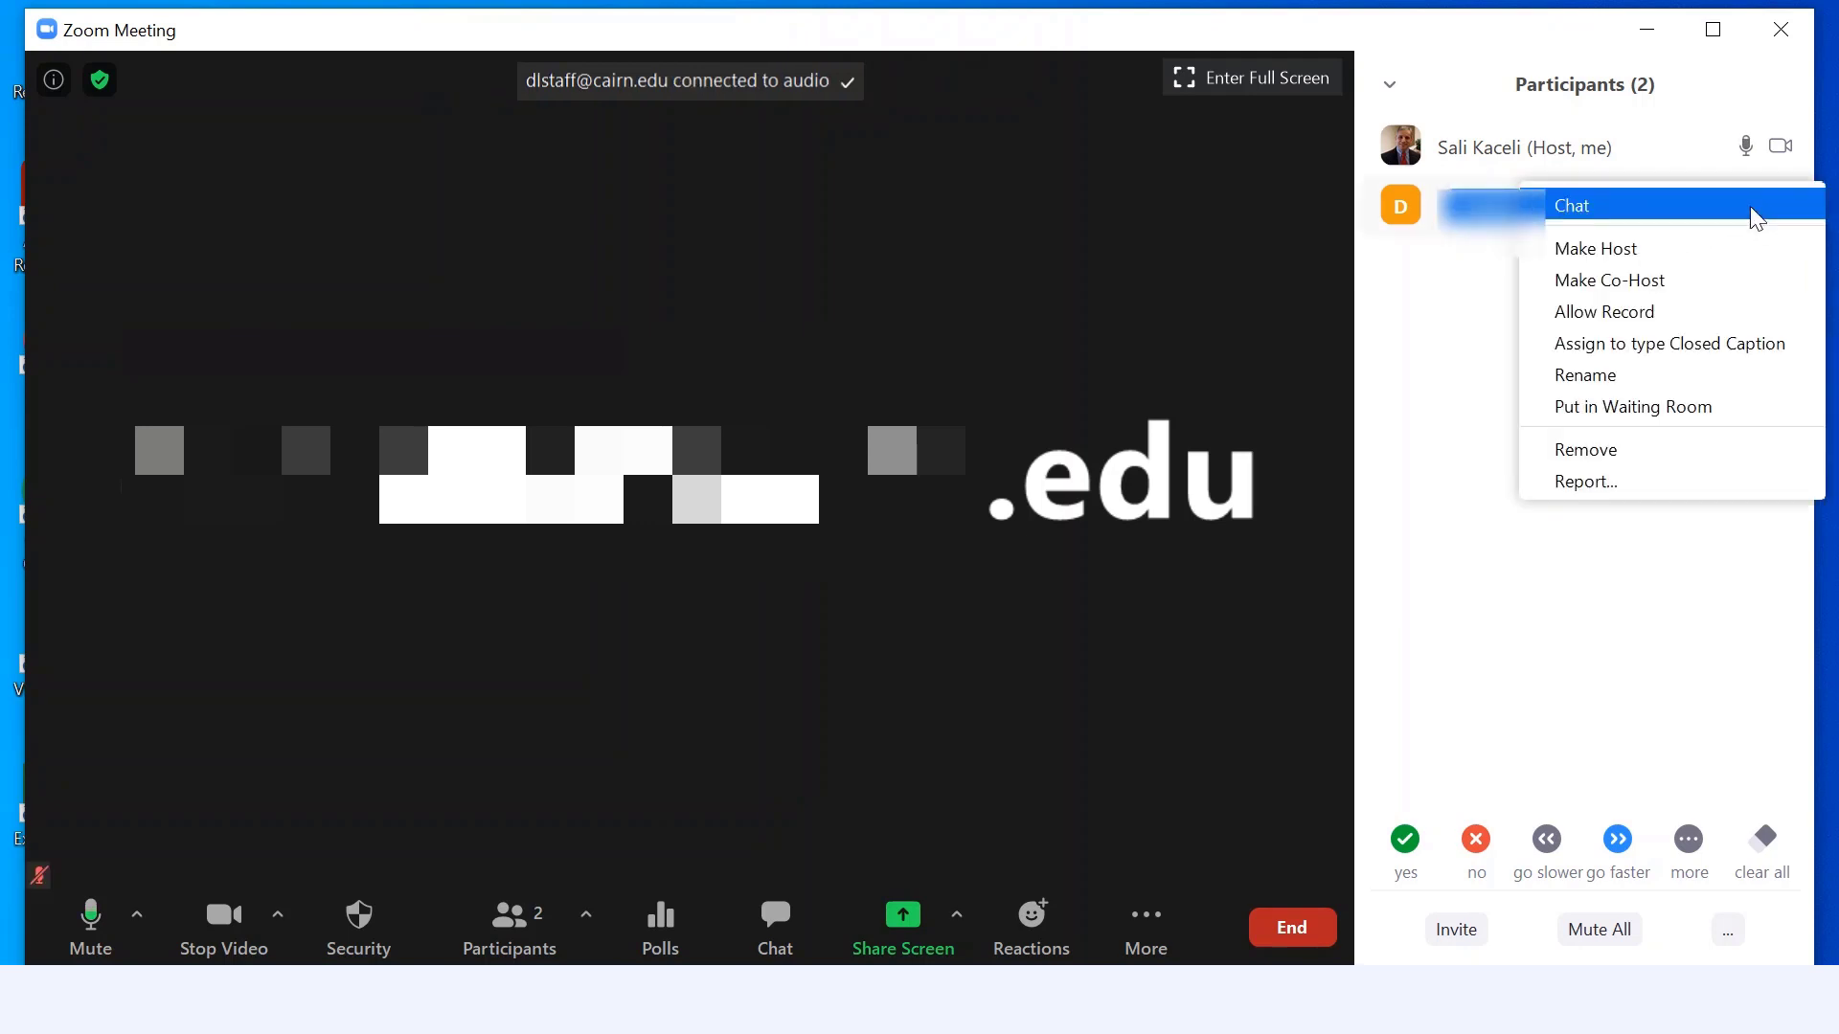
left_click(1650, 282)
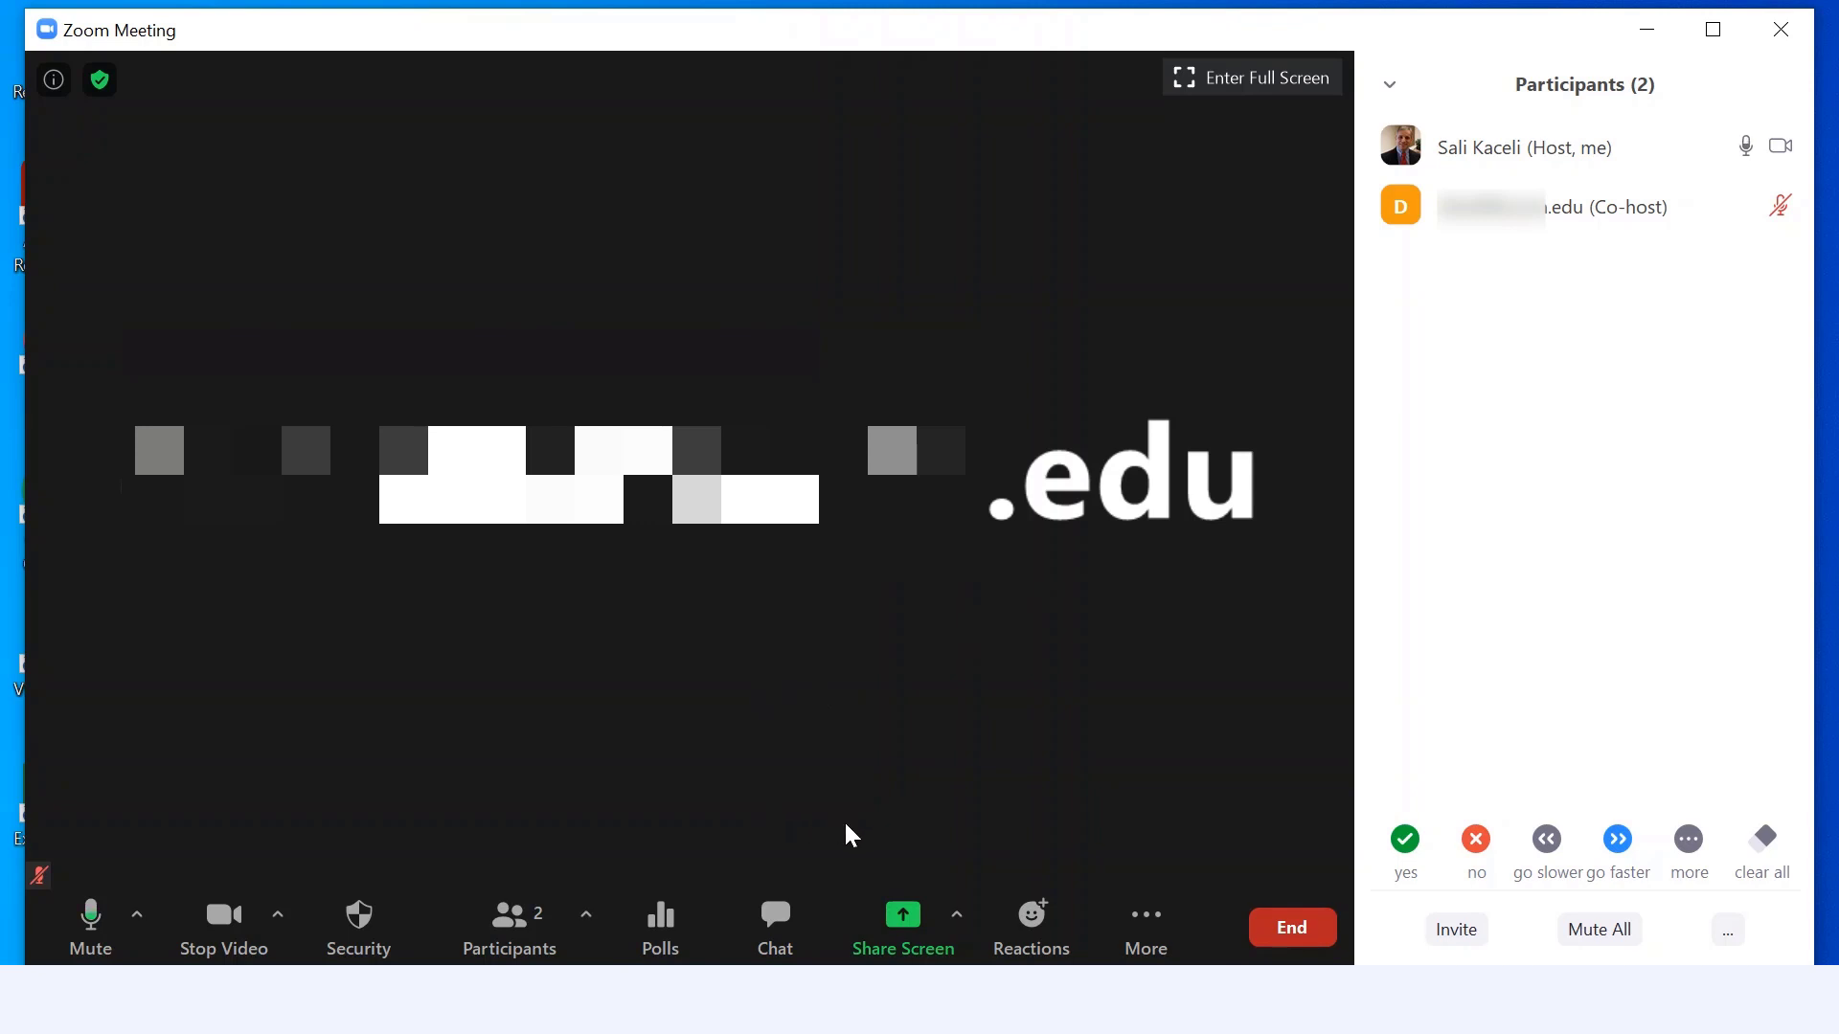
Share Screen 2 with computer sound and video-clip optimization enabled.
left_click(903, 919)
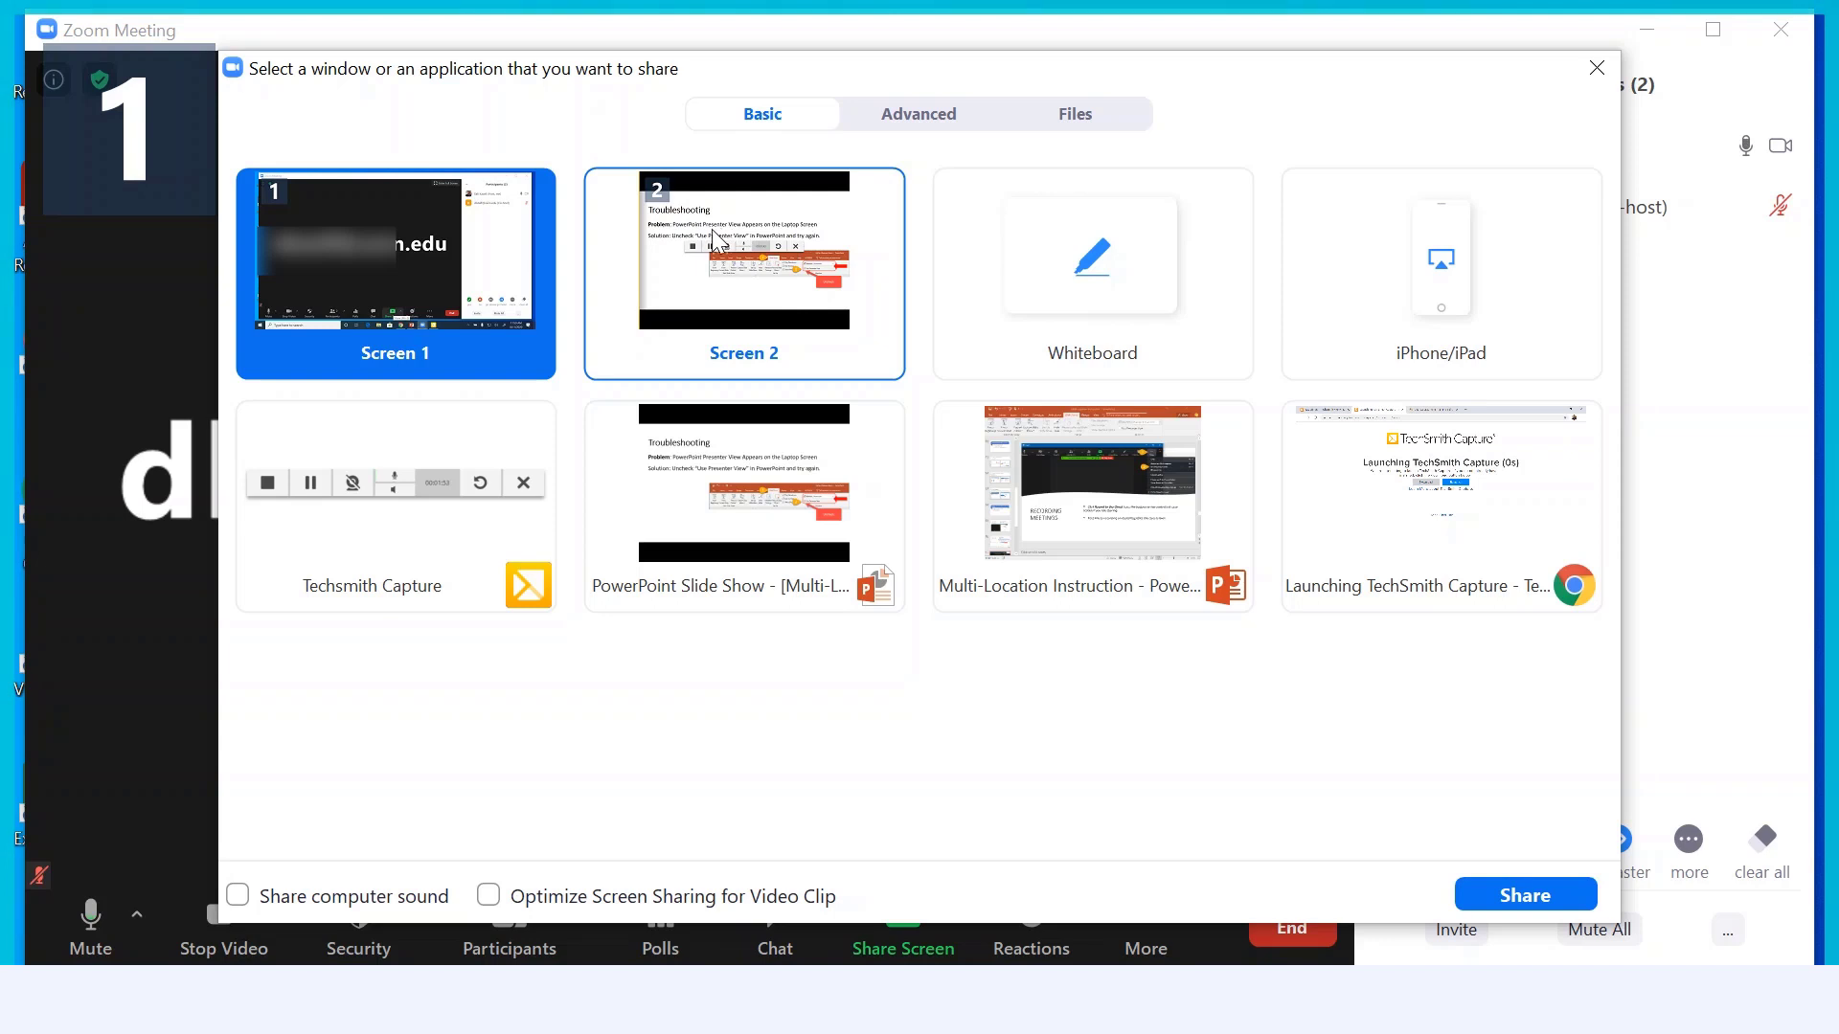
left_click(763, 298)
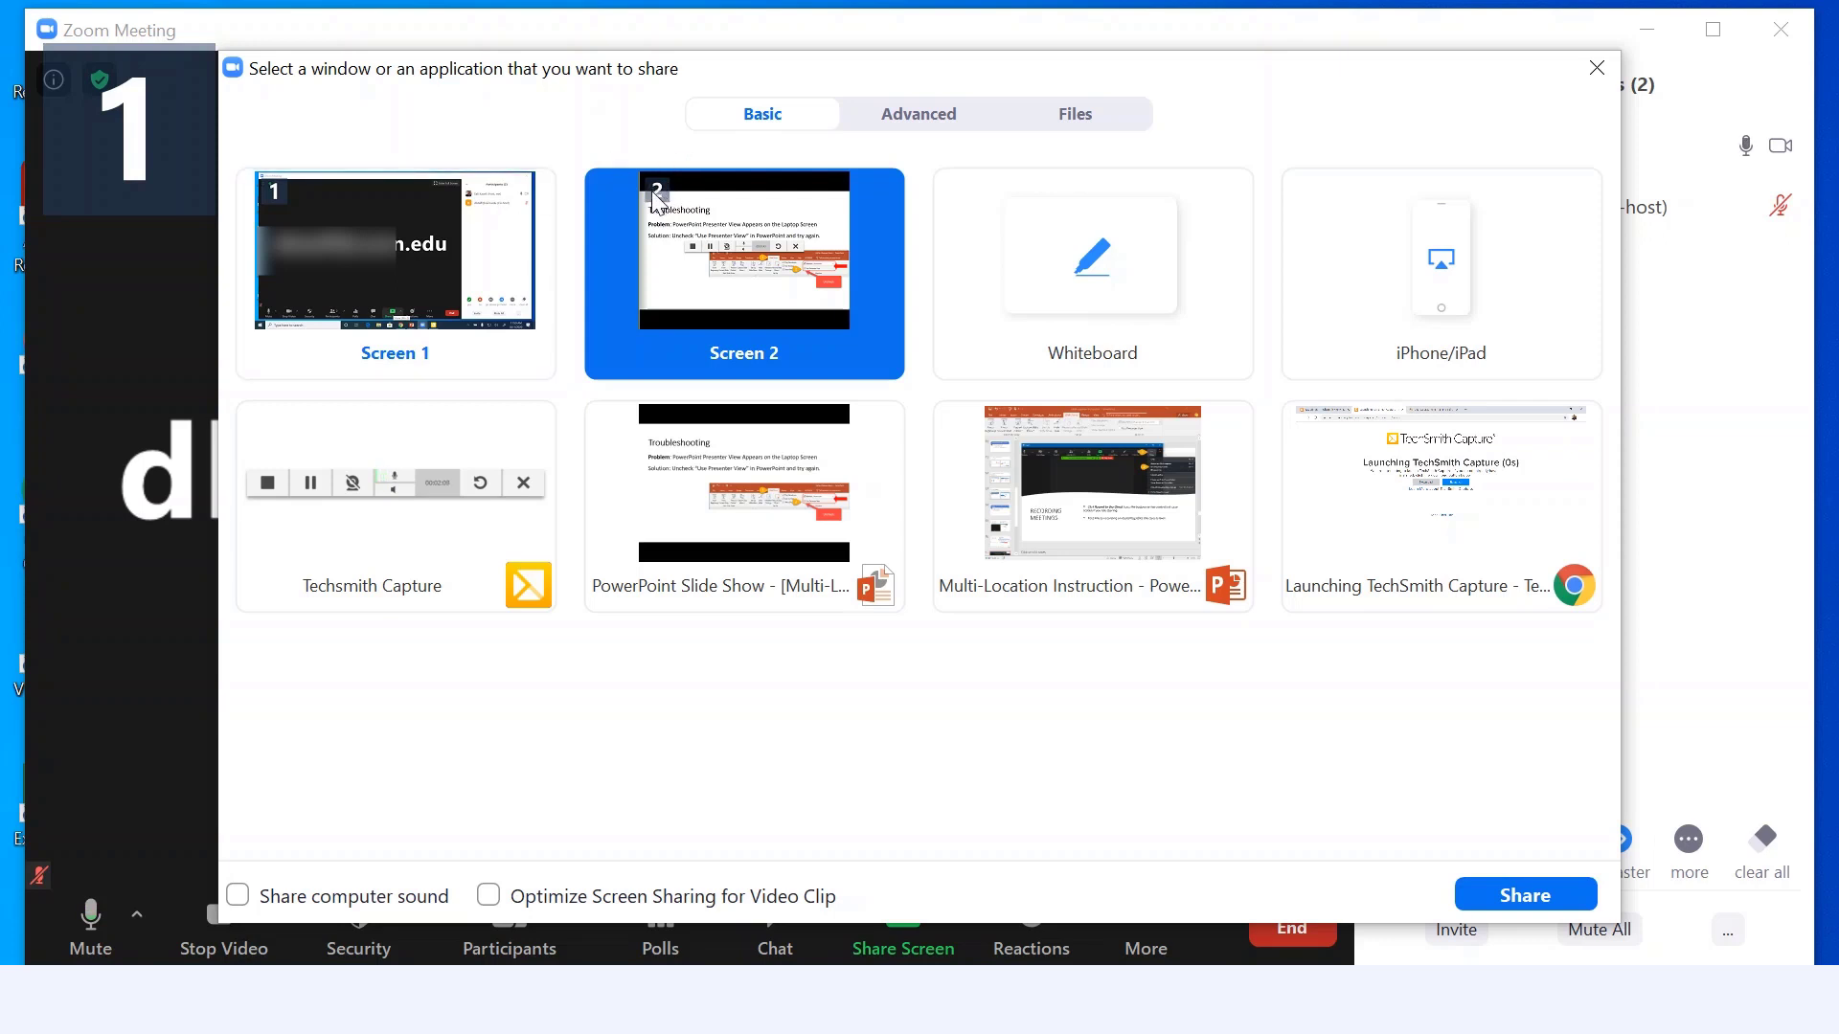
left_click(290, 900)
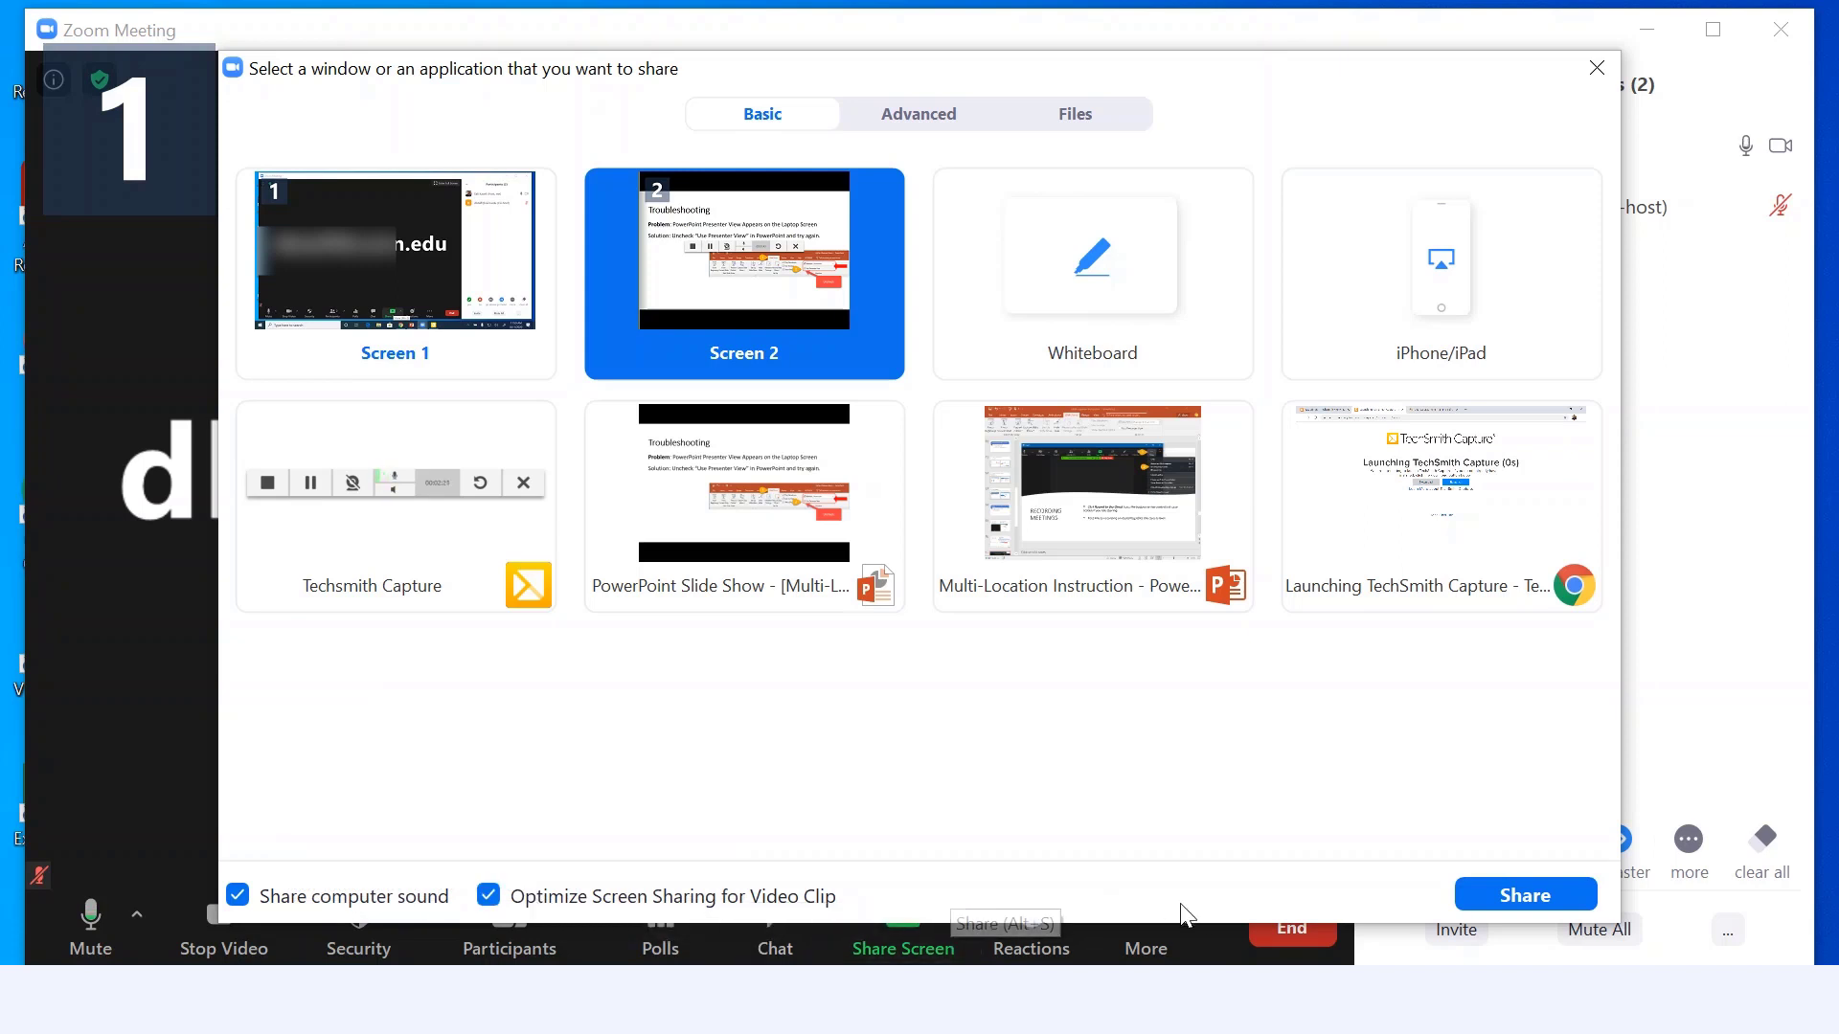
left_click(1542, 887)
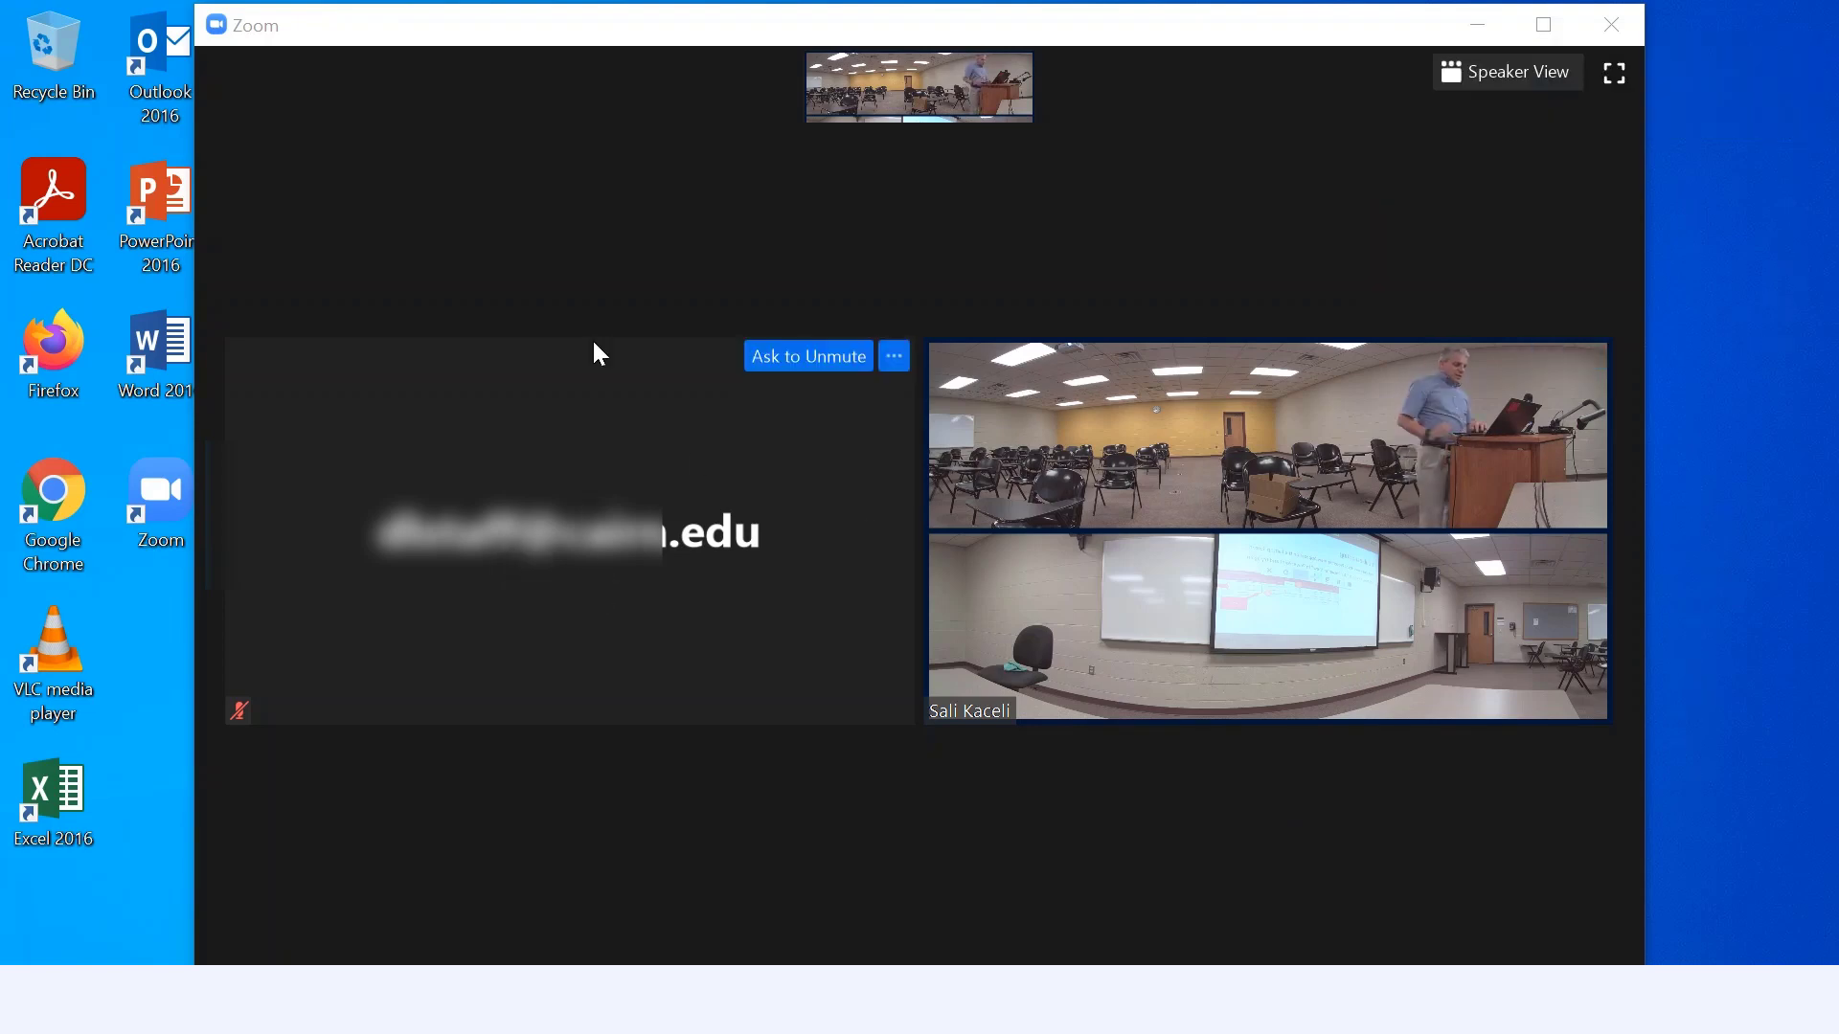
Switch the Zoom meeting window to full-screen gallery view showing both participants.
double_click(1370, 23)
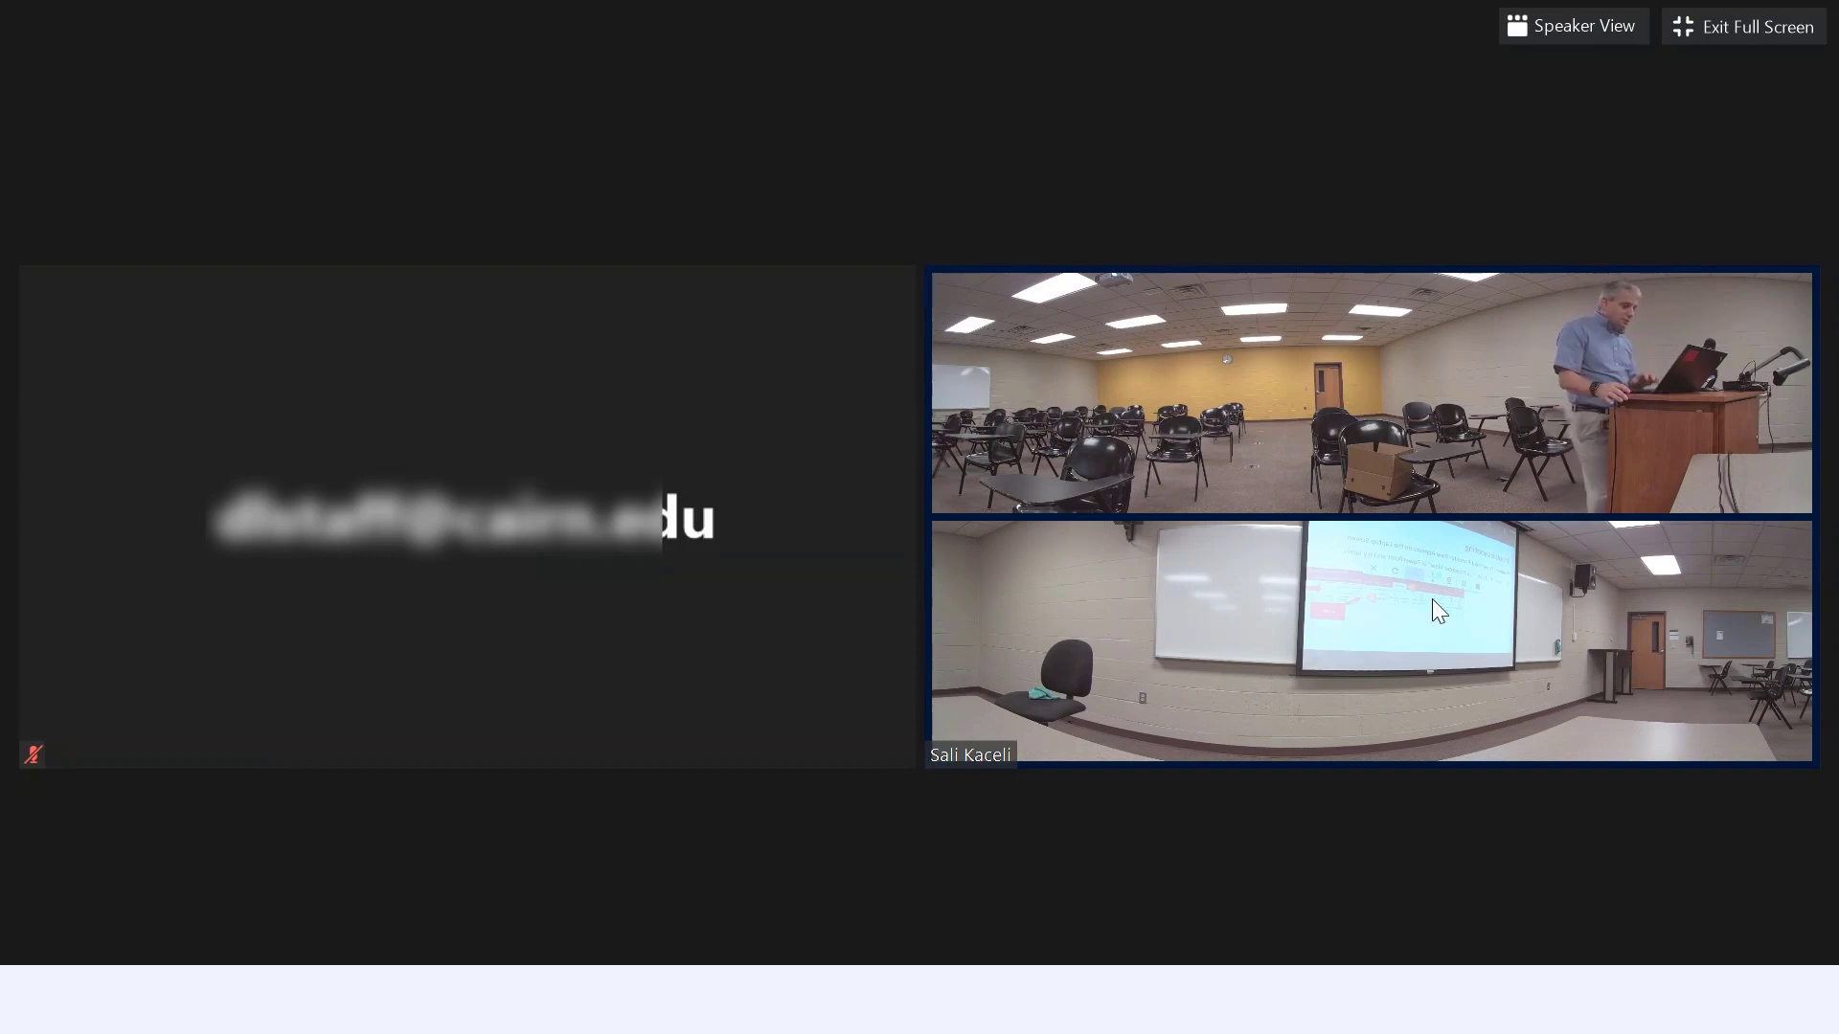
mouse_move(1571, 676)
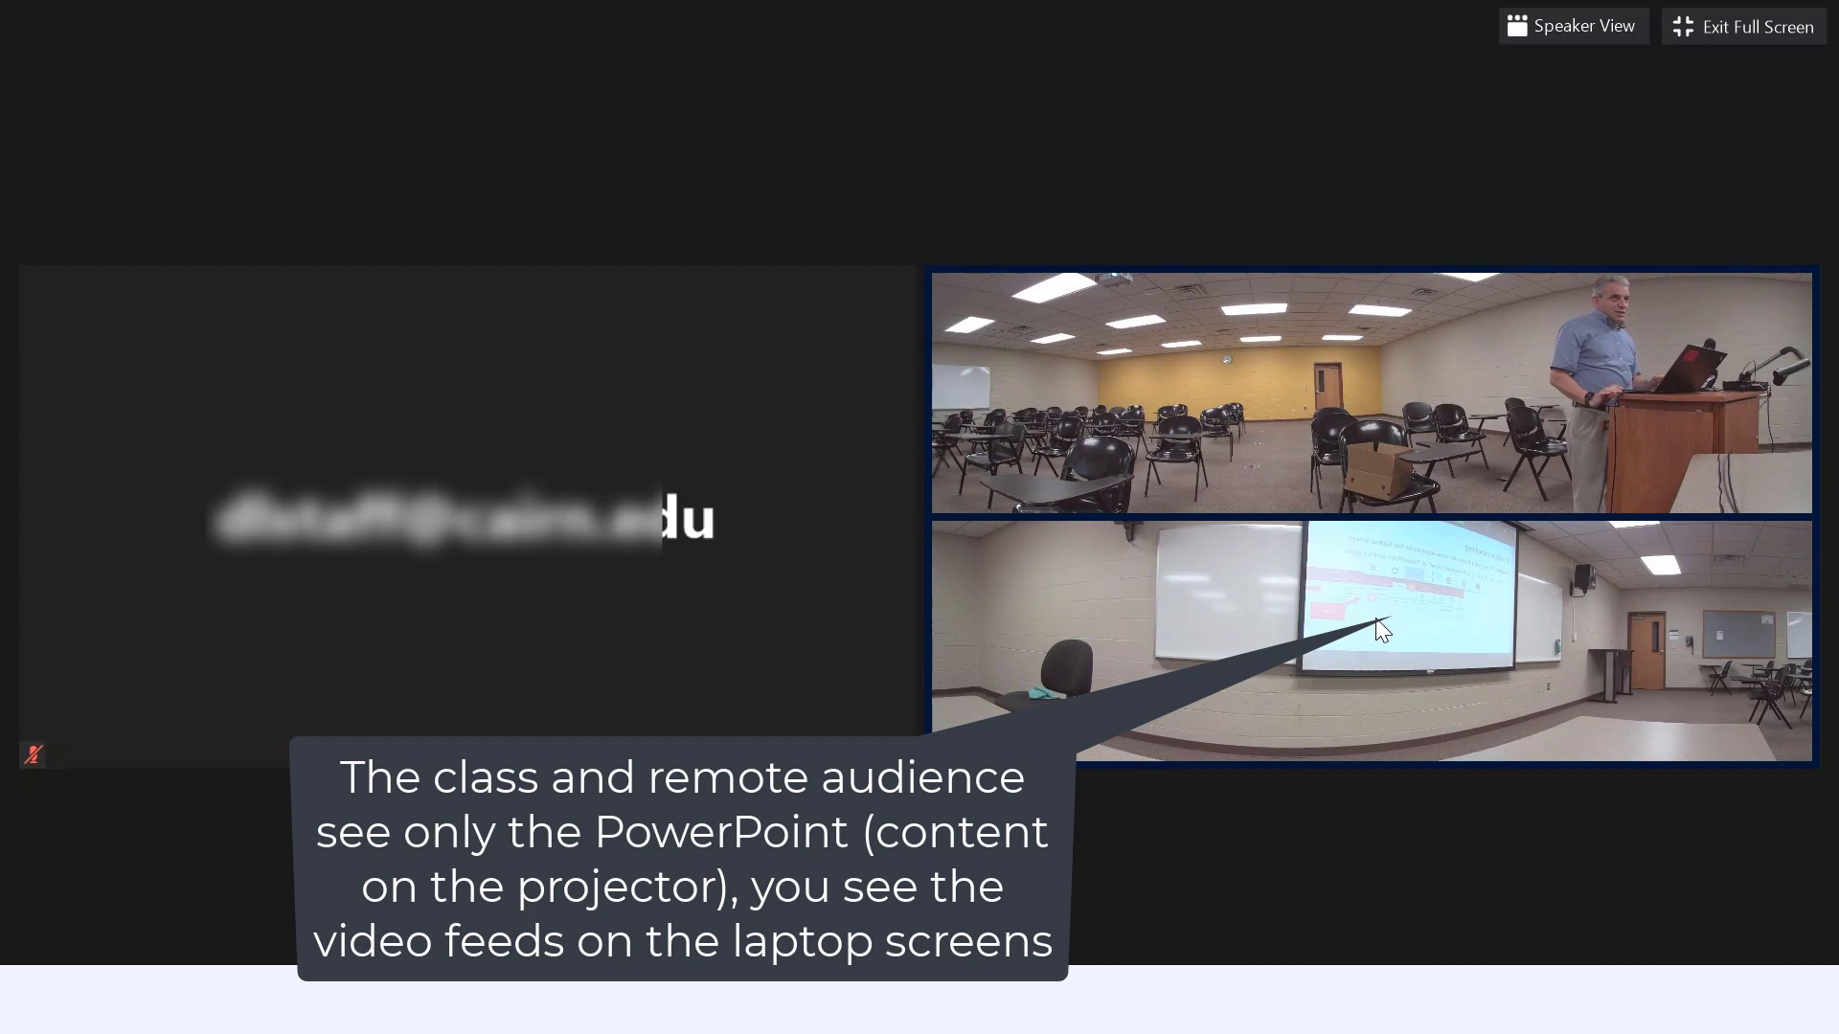
mouse_move(1394, 590)
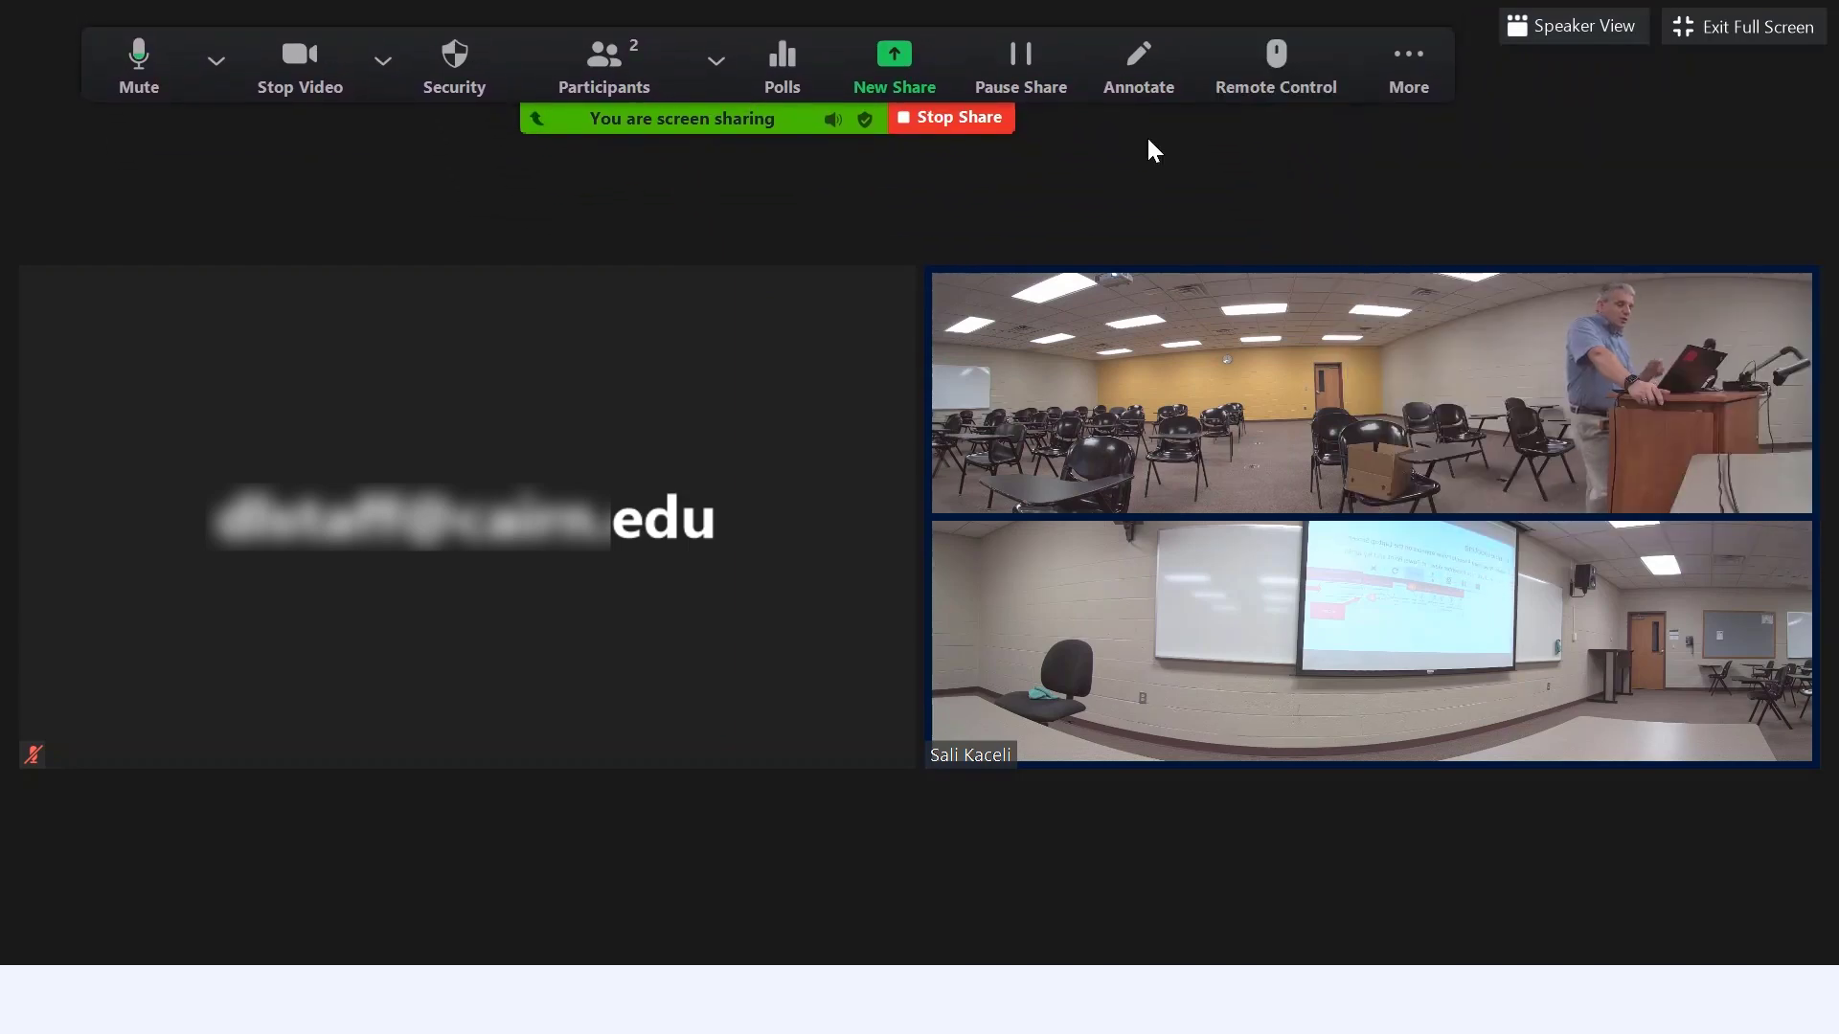
Start recording the meeting to the cloud from the More menu.
left_click(1400, 86)
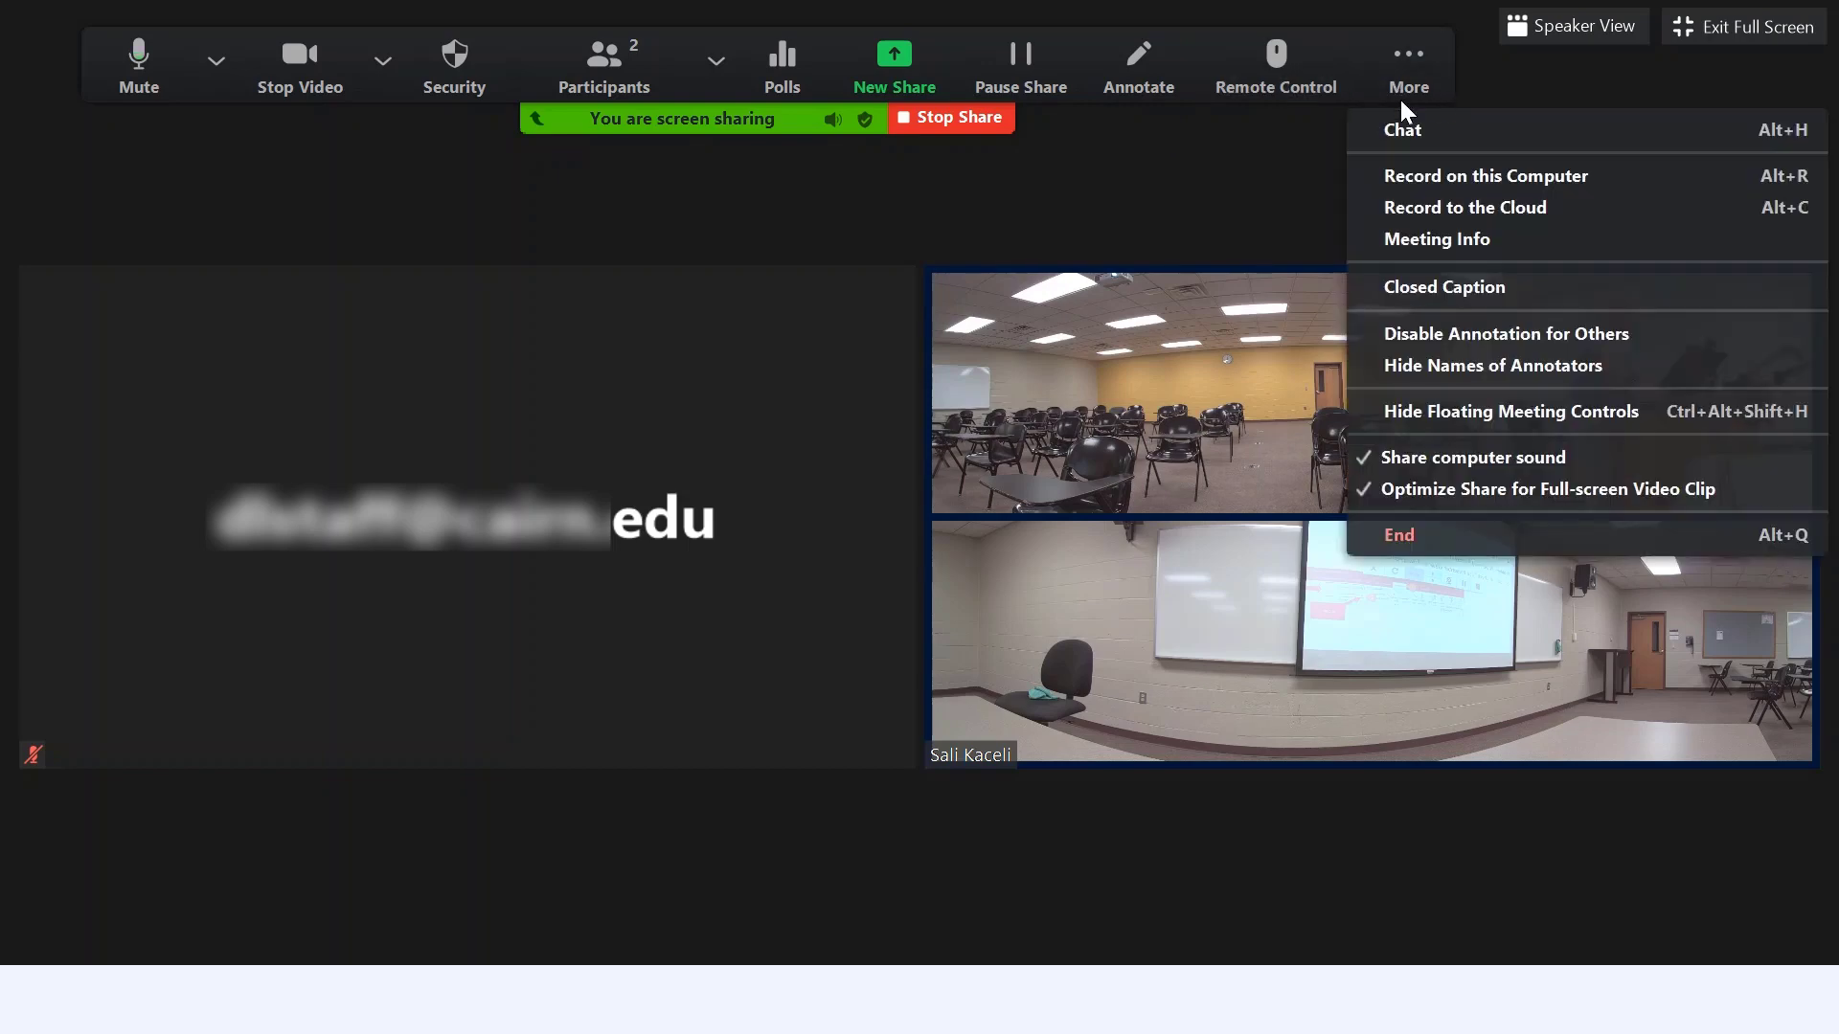
left_click(1478, 211)
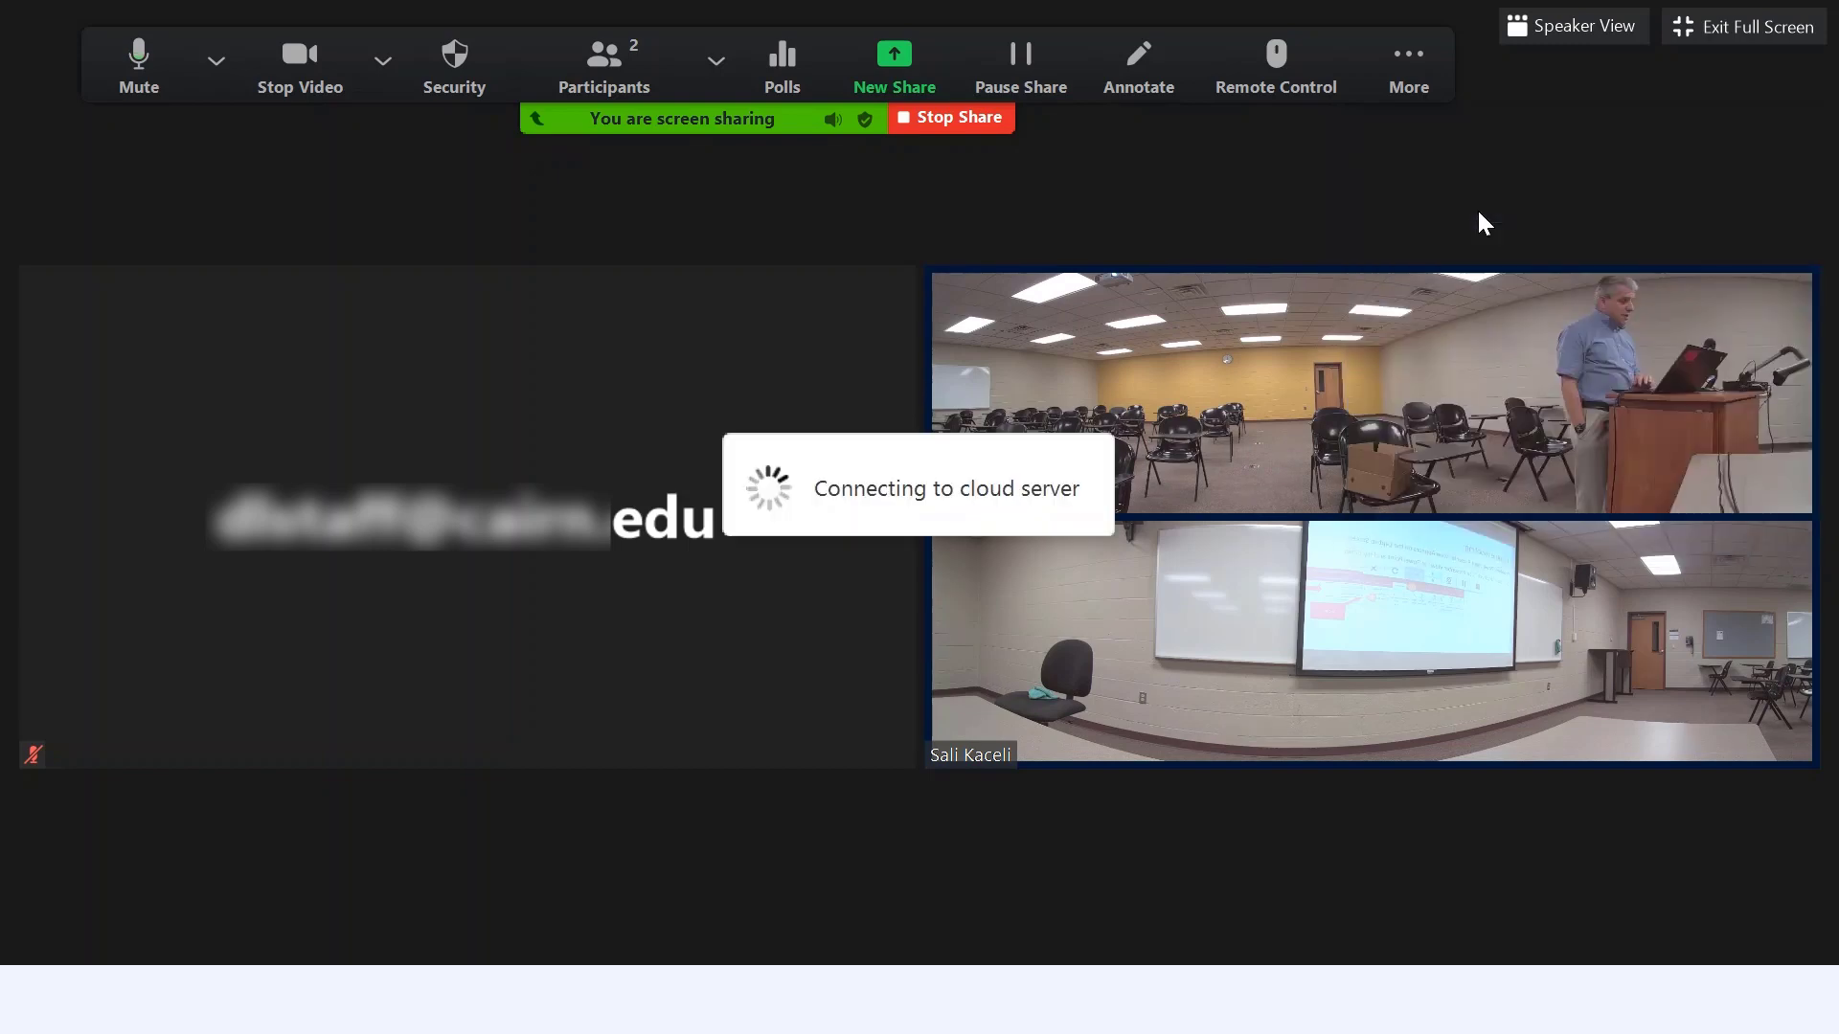
left_click(1402, 81)
left_click(1402, 79)
Open the meeting chat and drag its window to the lower left of the screen.
left_click(1404, 75)
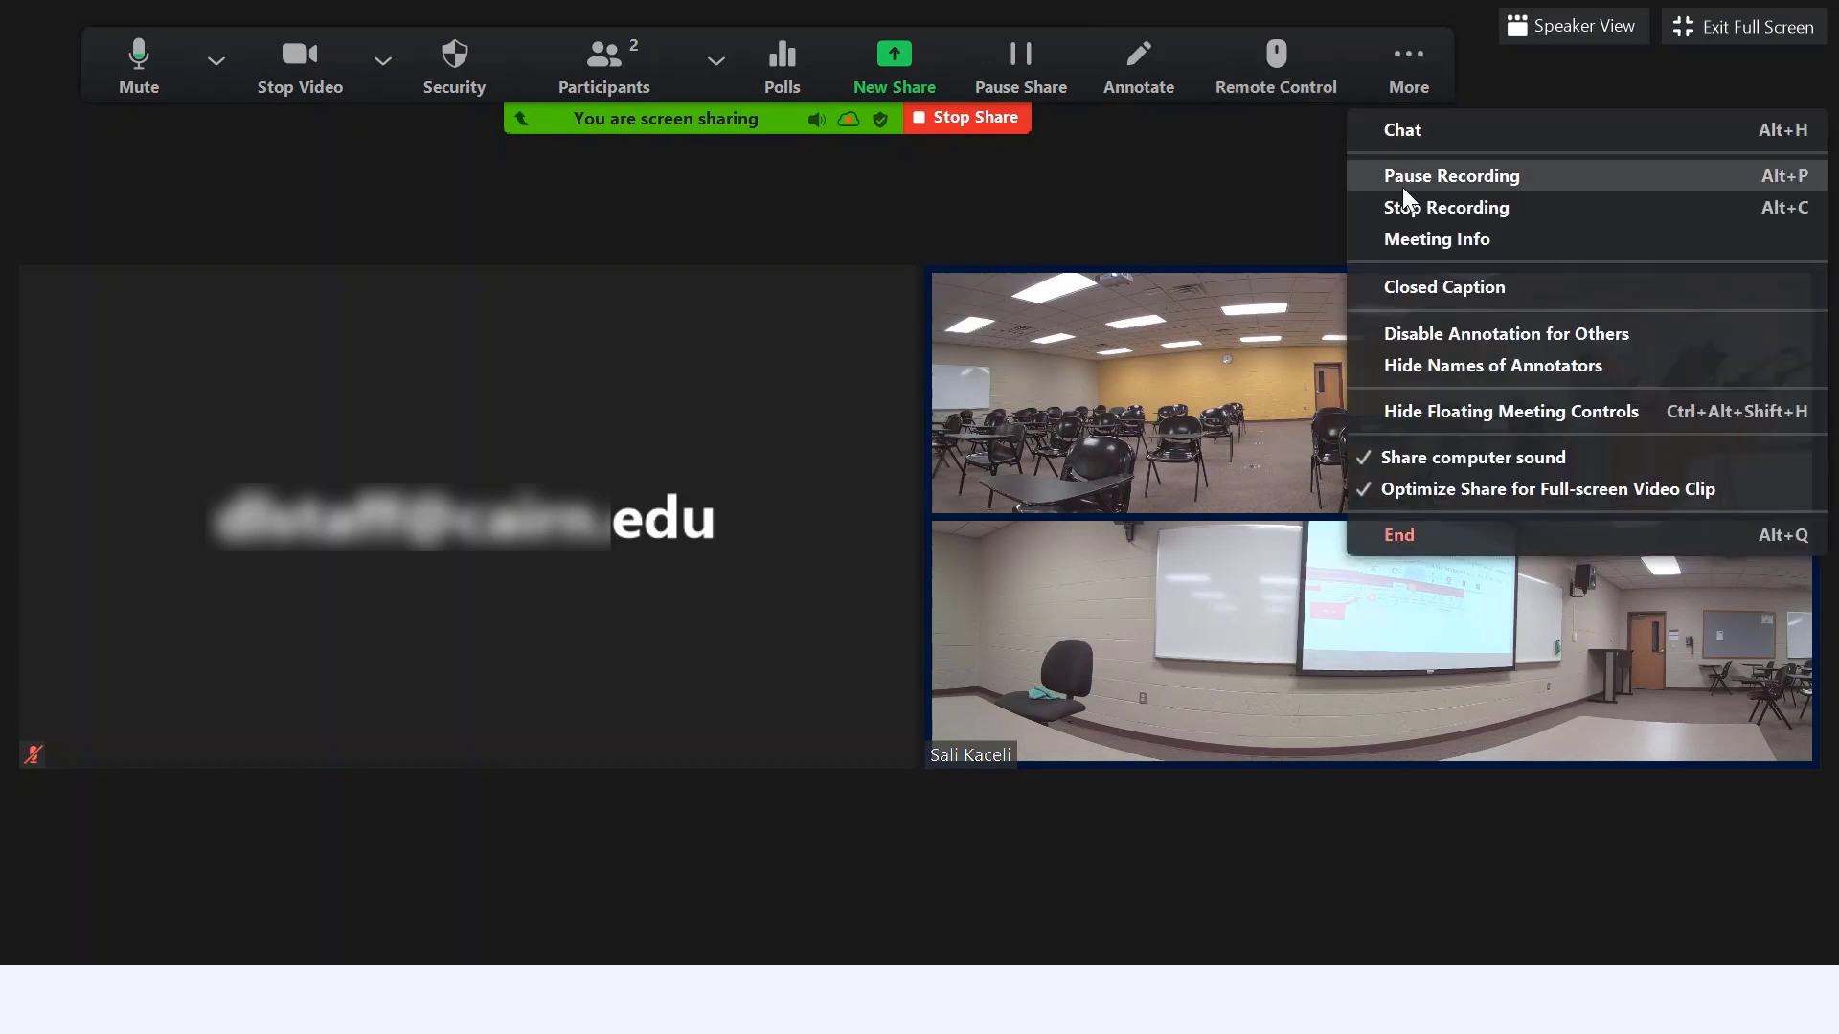
left_click(1443, 137)
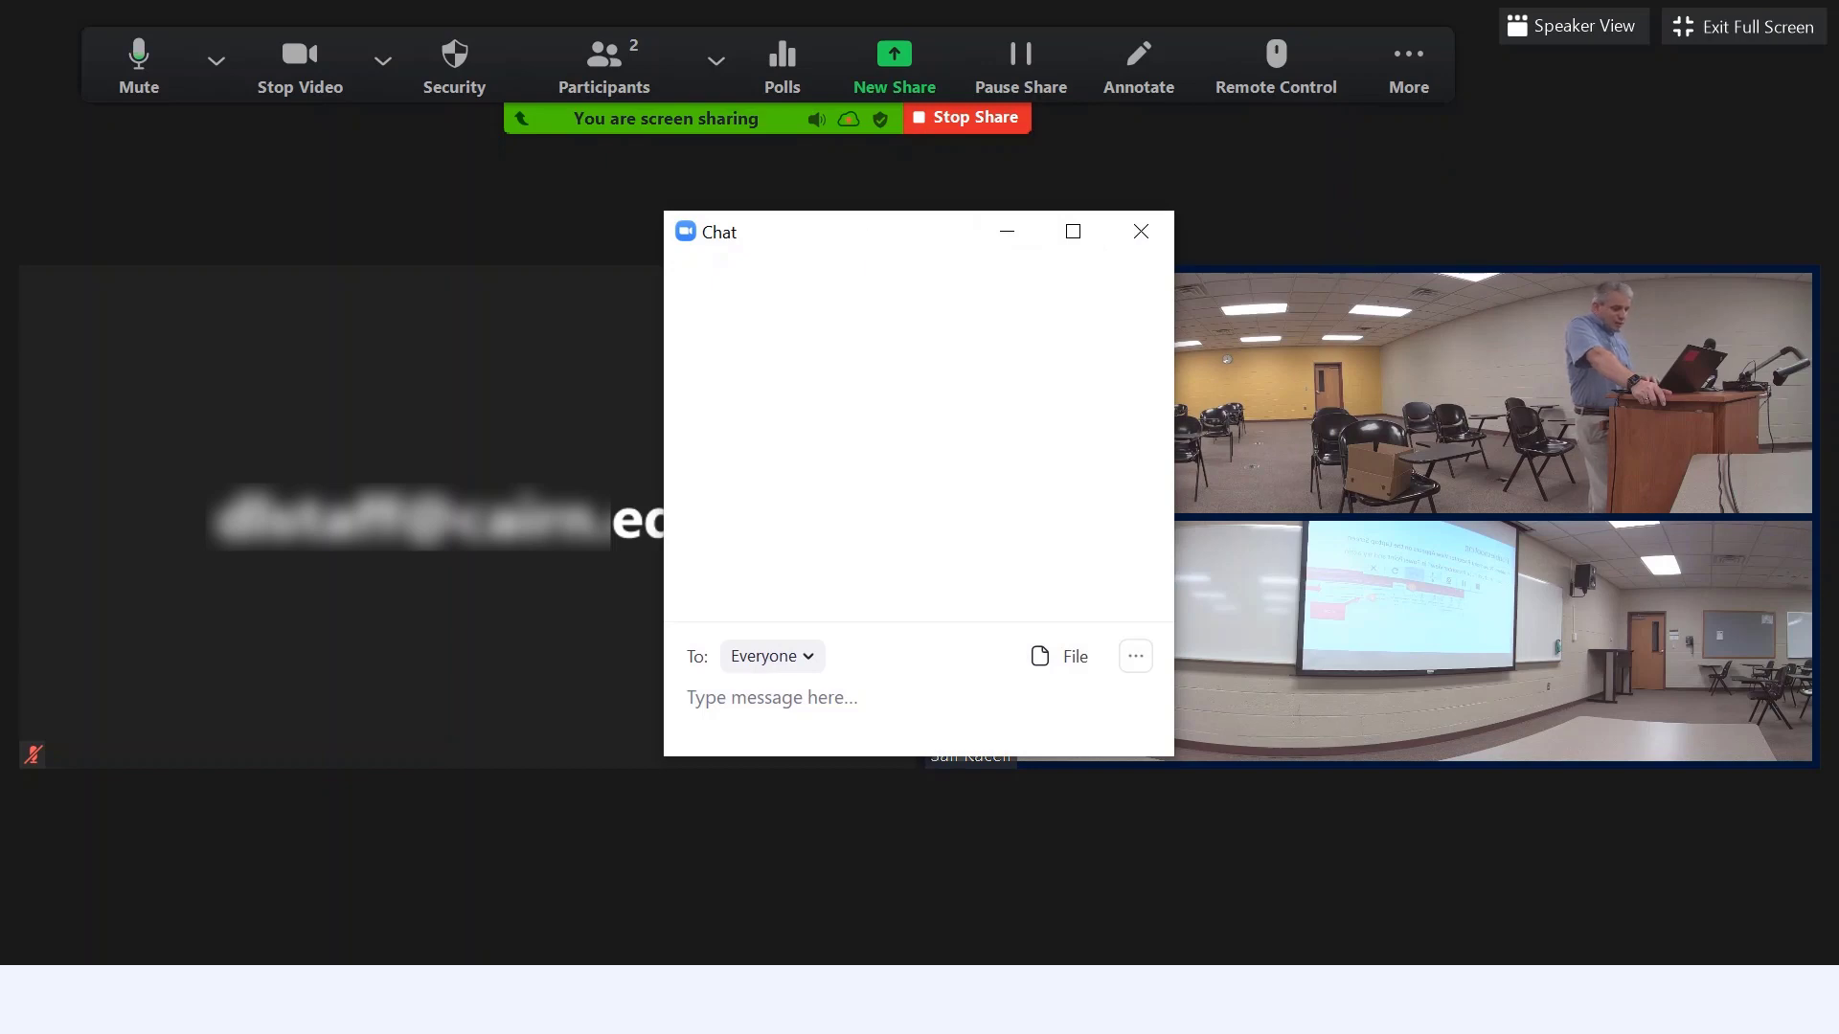
left_click_drag(865, 239, 1522, 565)
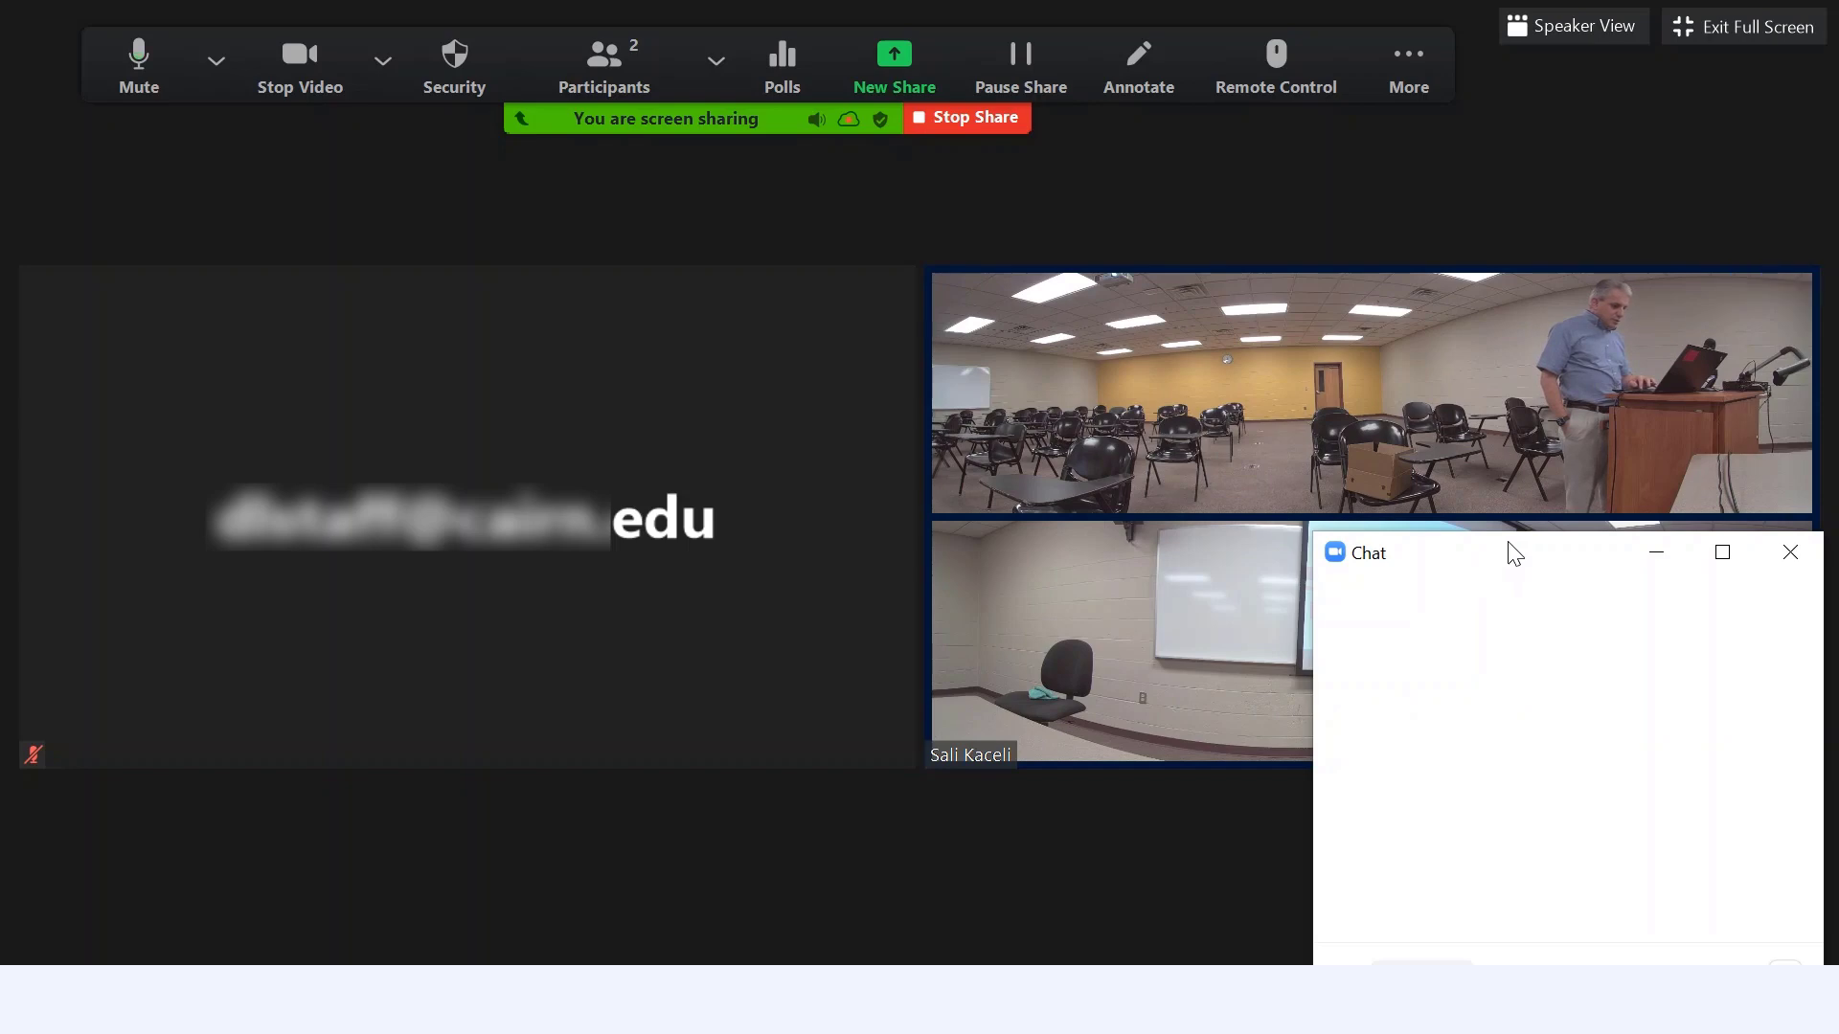
left_click_drag(1514, 553, 364, 565)
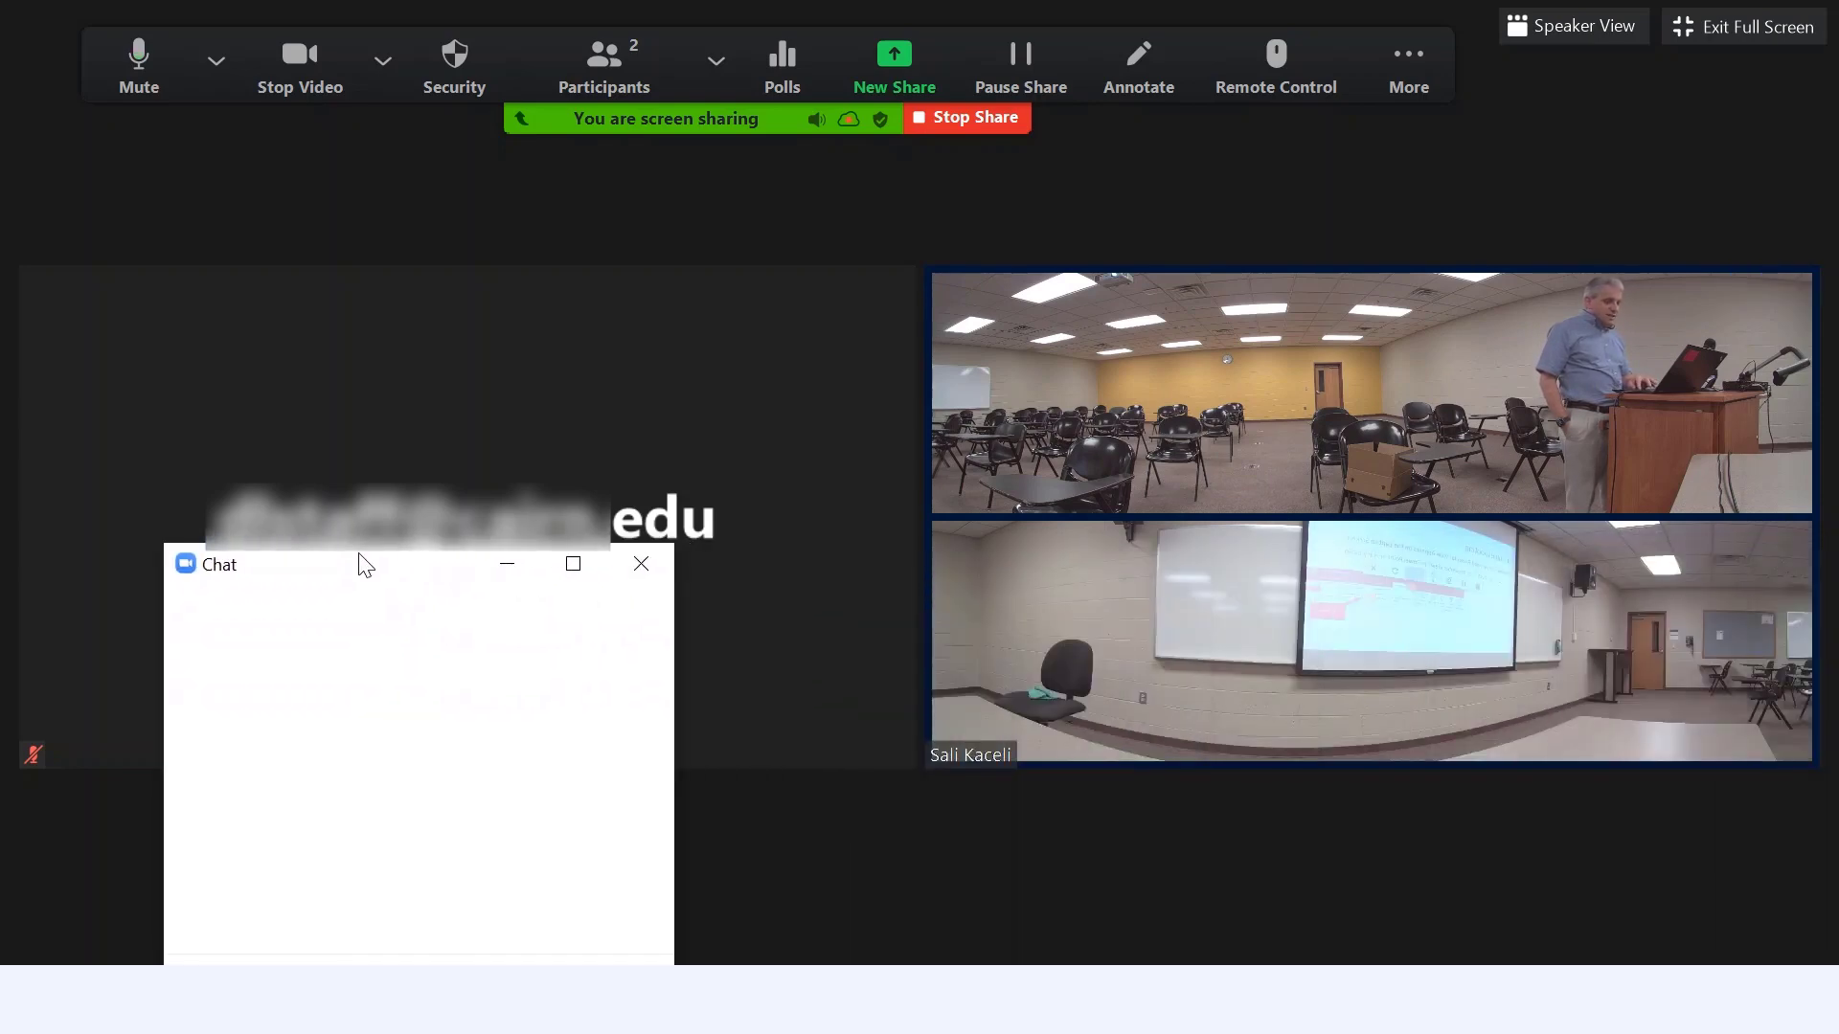